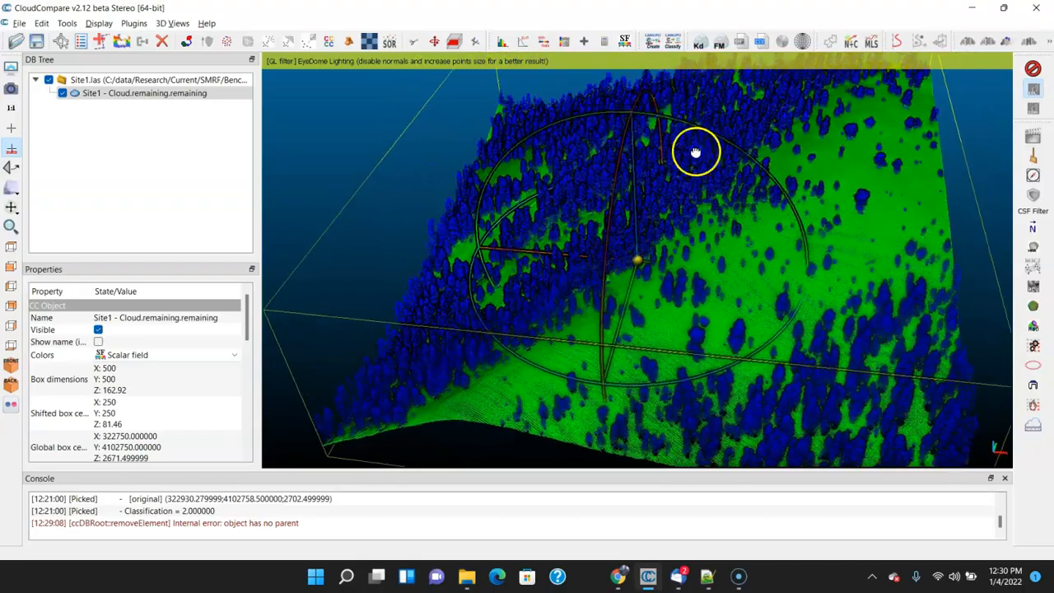
- Segment the Site1 cloud with a polygon, keeping only one isolated tree and the ground around it
{"action": "left_click_drag", "start_coordinate": [750, 268], "coordinate": [634, 303]}
{"action": "right_click_drag", "start_coordinate": [634, 302], "coordinate": [692, 232]}
{"action": "left_click_drag", "start_coordinate": [692, 232], "coordinate": [697, 291]}
{"action": "left_click", "coordinate": [98, 93]}
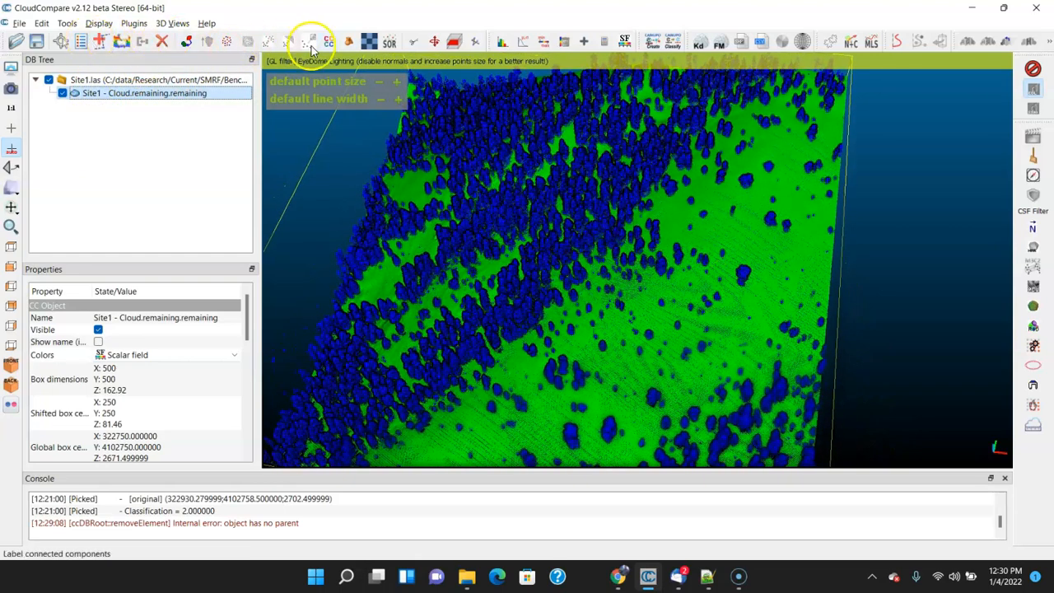
{"action": "left_click", "coordinate": [418, 40]}
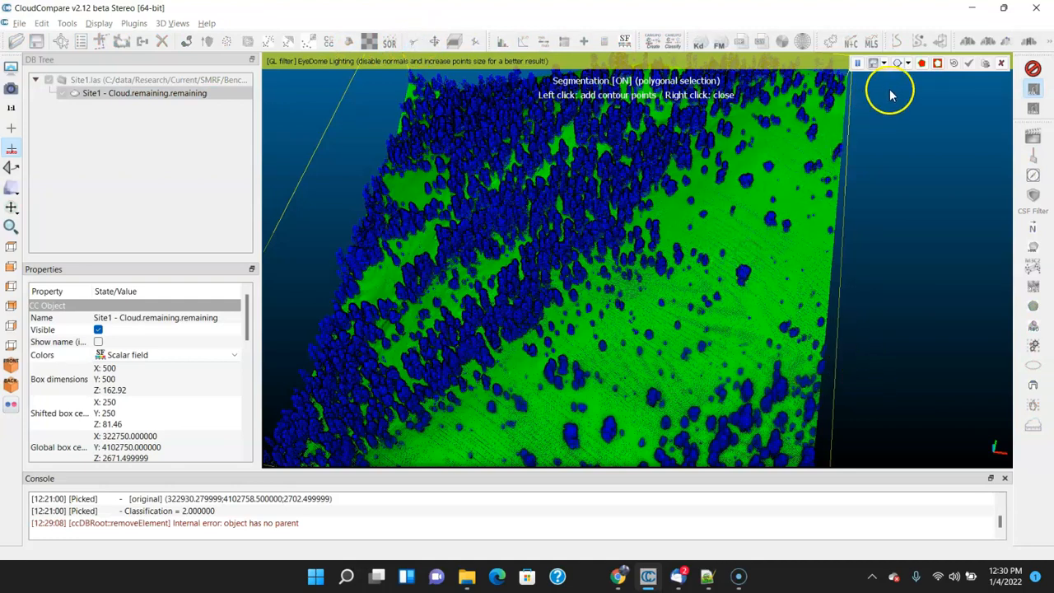
{"action": "left_click", "coordinate": [922, 64]}
{"action": "left_click_drag", "start_coordinate": [842, 259], "coordinate": [786, 233]}
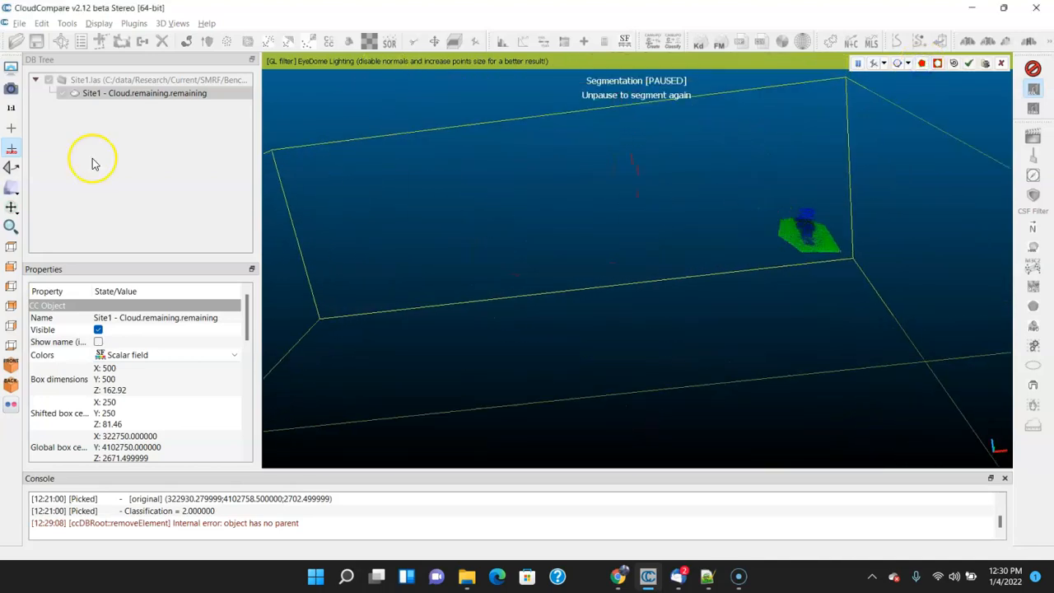
- Trim surplus ground points beside the isolated tree with two polygon cuts, keeping the points outside each polygon
{"action": "left_click_drag", "start_coordinate": [835, 171], "coordinate": [600, 283]}
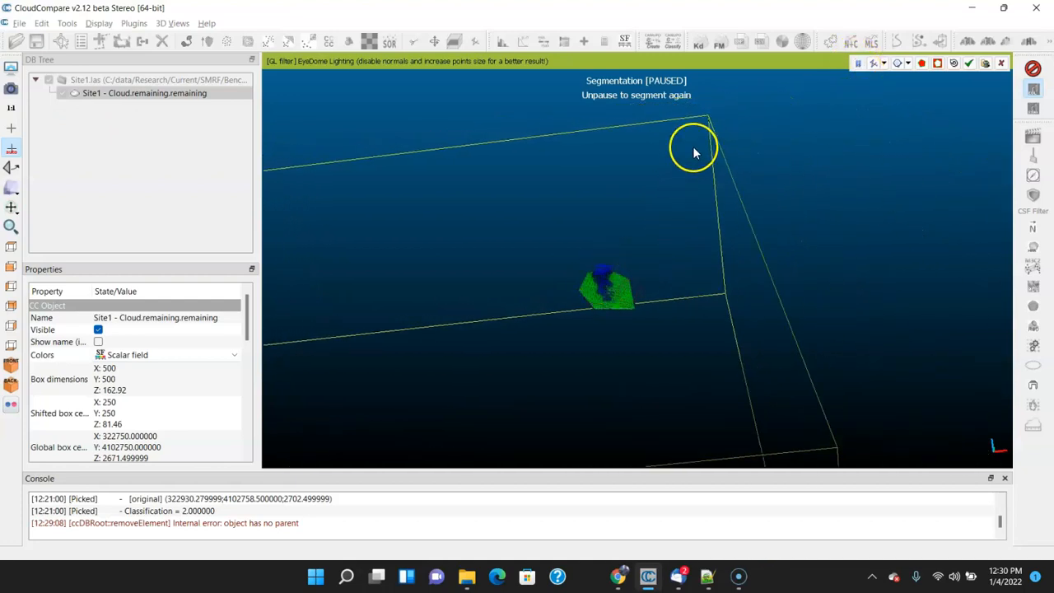
{"action": "left_click", "coordinate": [858, 65]}
{"action": "left_click", "coordinate": [574, 329]}
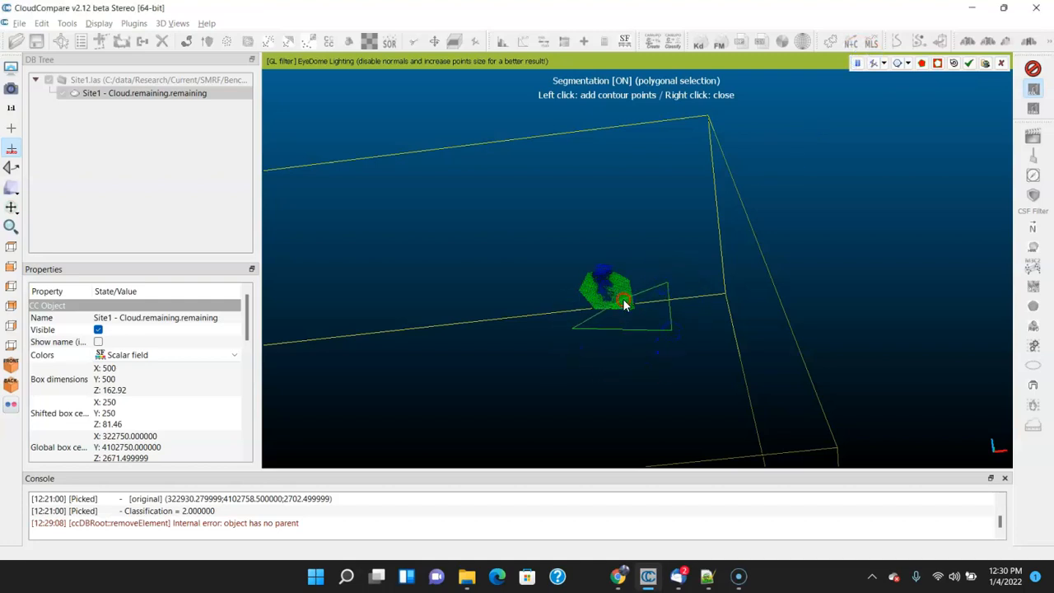
{"action": "left_click", "coordinate": [938, 66]}
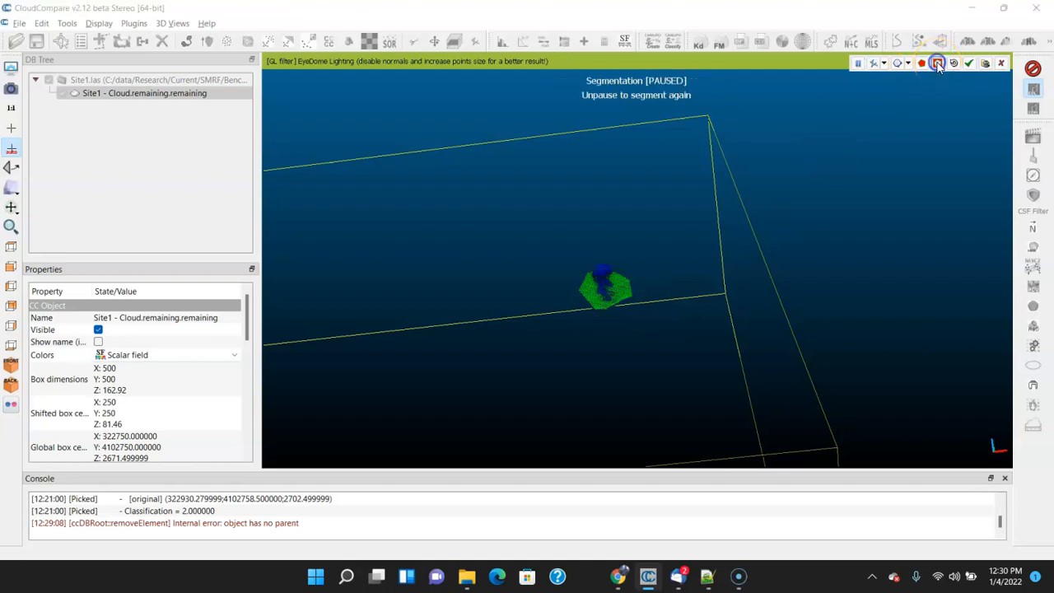
{"action": "left_click", "coordinate": [856, 64]}
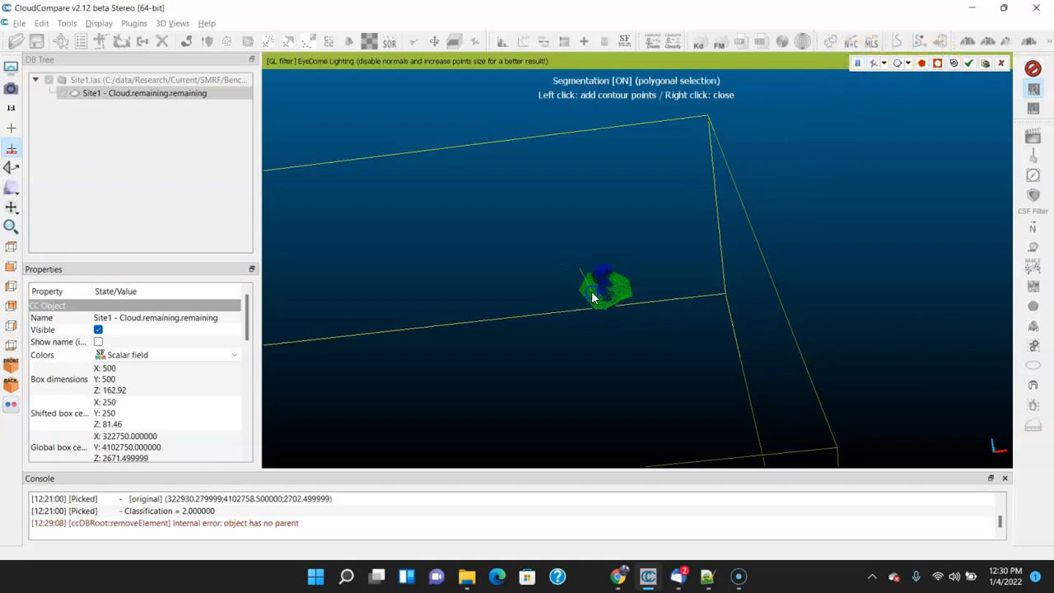
{"action": "left_click", "coordinate": [567, 274]}
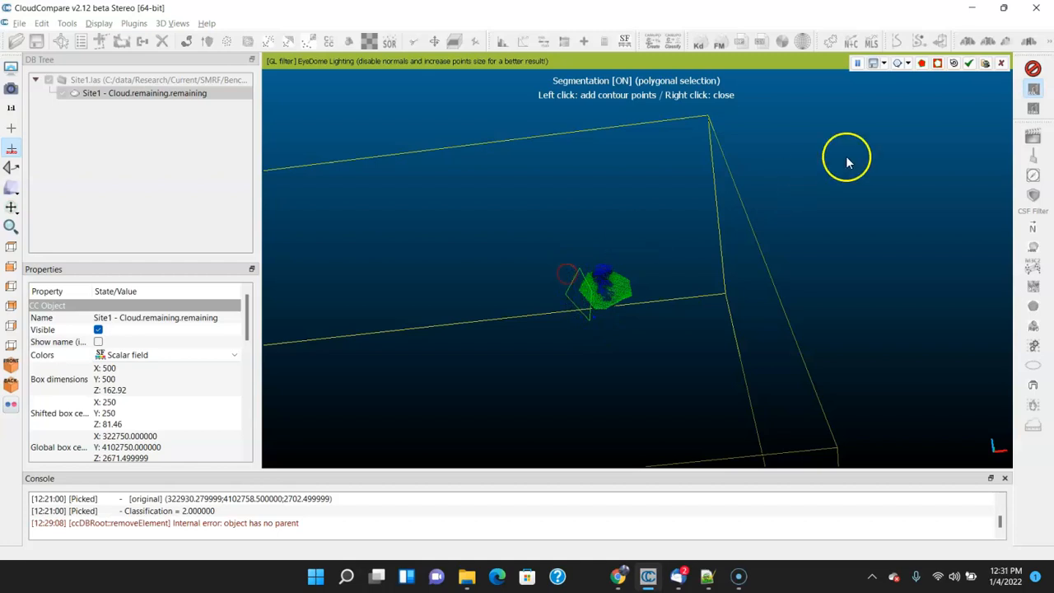
{"action": "left_click", "coordinate": [937, 64]}
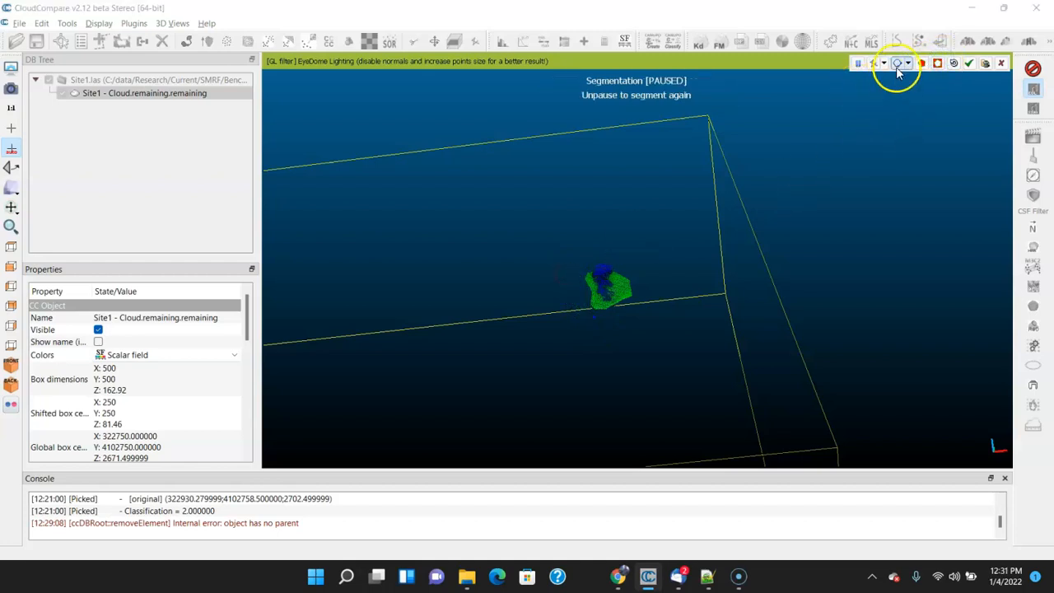
- From a side view, segment the tree points above the ground with a polygon and confirm the segmentation
{"action": "left_click_drag", "start_coordinate": [573, 196], "coordinate": [526, 278]}
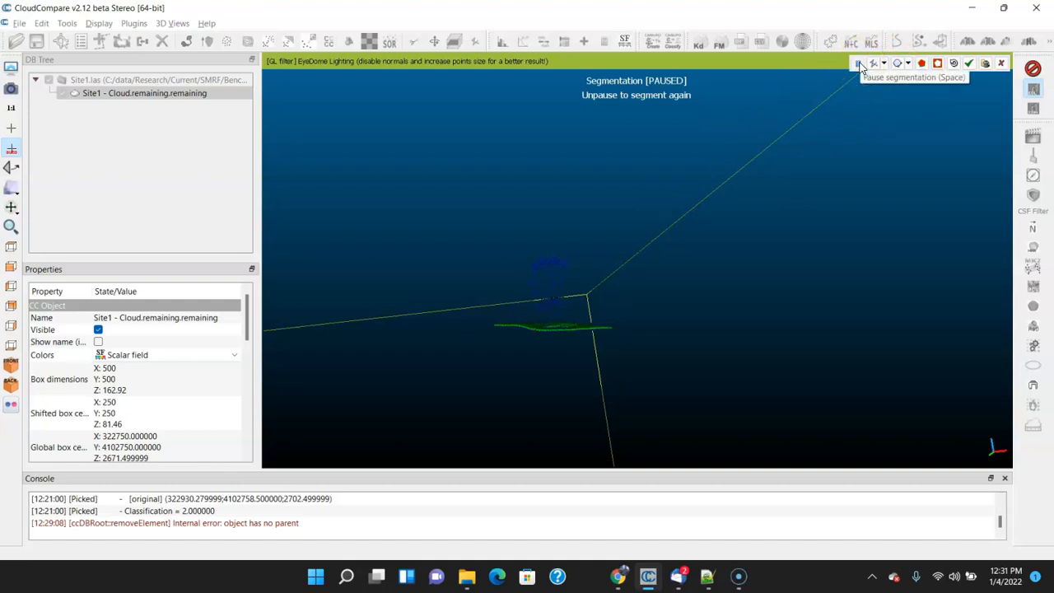
{"action": "left_click", "coordinate": [857, 63]}
{"action": "left_click", "coordinate": [531, 239]}
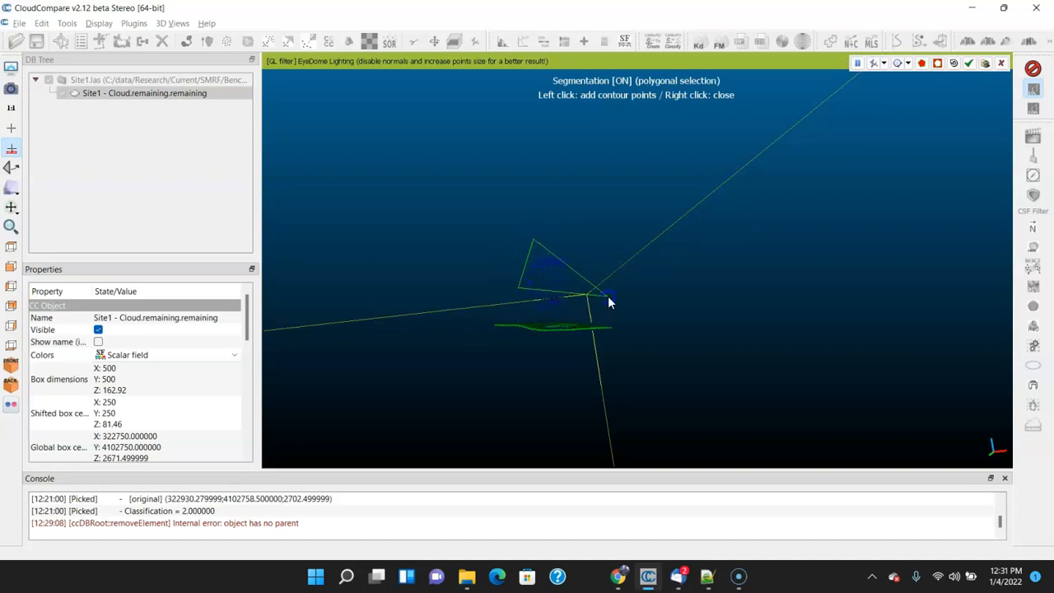
{"action": "left_click", "coordinate": [923, 63]}
{"action": "left_click_drag", "start_coordinate": [588, 194], "coordinate": [624, 320]}
{"action": "left_click", "coordinate": [968, 64]}
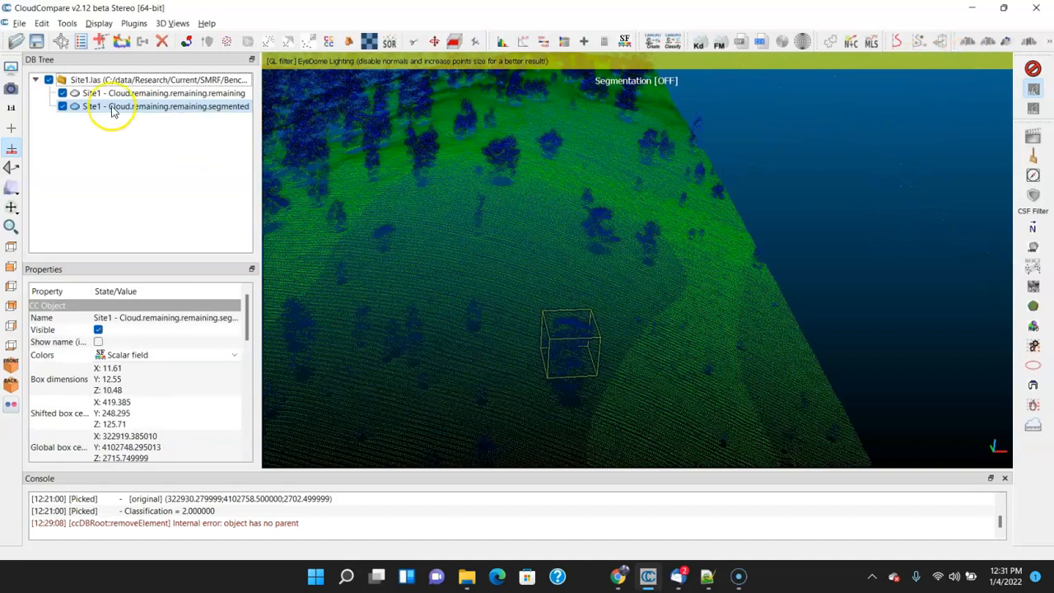
- Isolate the segmented tree cloud in the view and examine its scalar field properties
{"action": "left_click", "coordinate": [63, 93]}
{"action": "left_click_drag", "start_coordinate": [596, 377], "coordinate": [547, 307]}
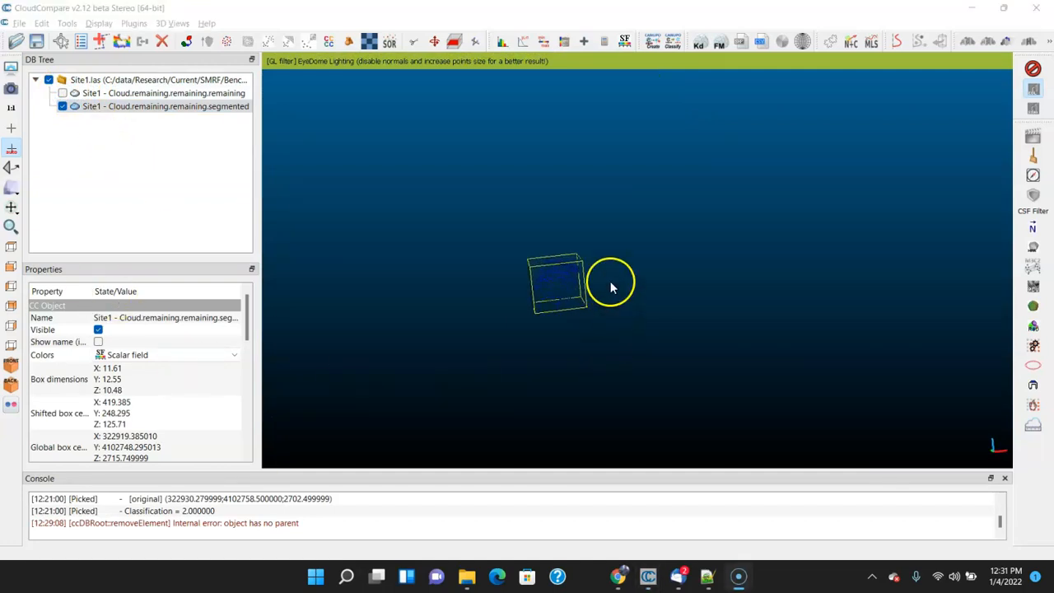
{"action": "left_click_drag", "start_coordinate": [589, 270], "coordinate": [567, 289]}
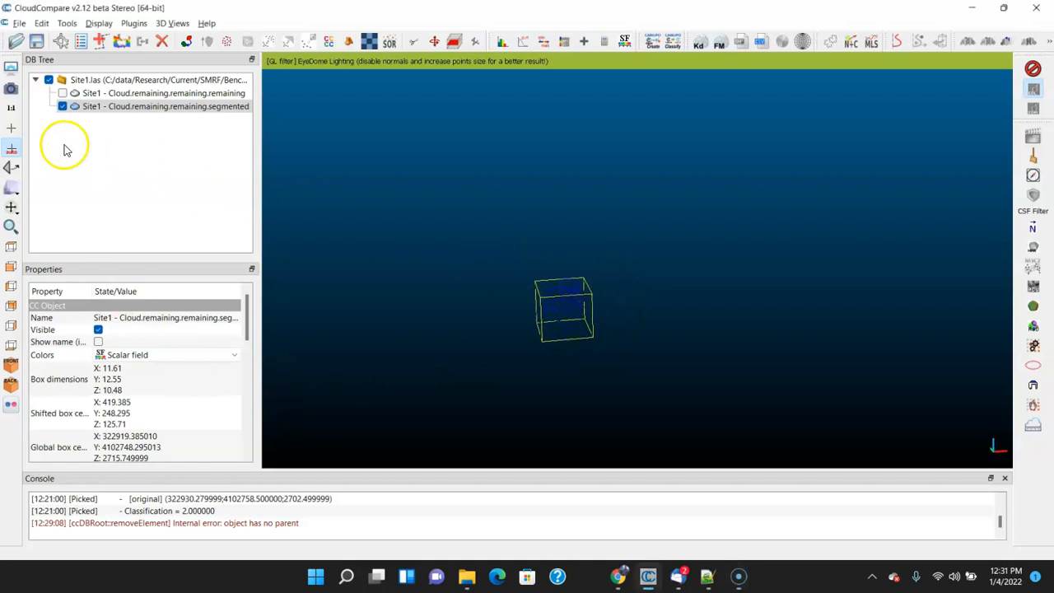
{"action": "left_click", "coordinate": [14, 109]}
{"action": "left_click_drag", "start_coordinate": [668, 278], "coordinate": [647, 273]}
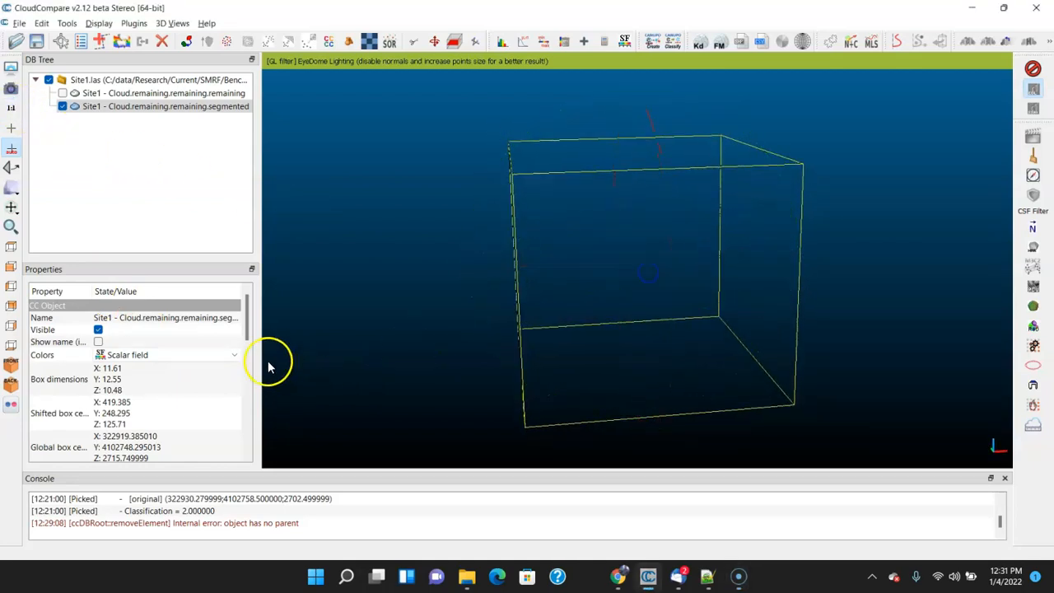
{"action": "left_click_drag", "start_coordinate": [247, 316], "coordinate": [235, 371]}
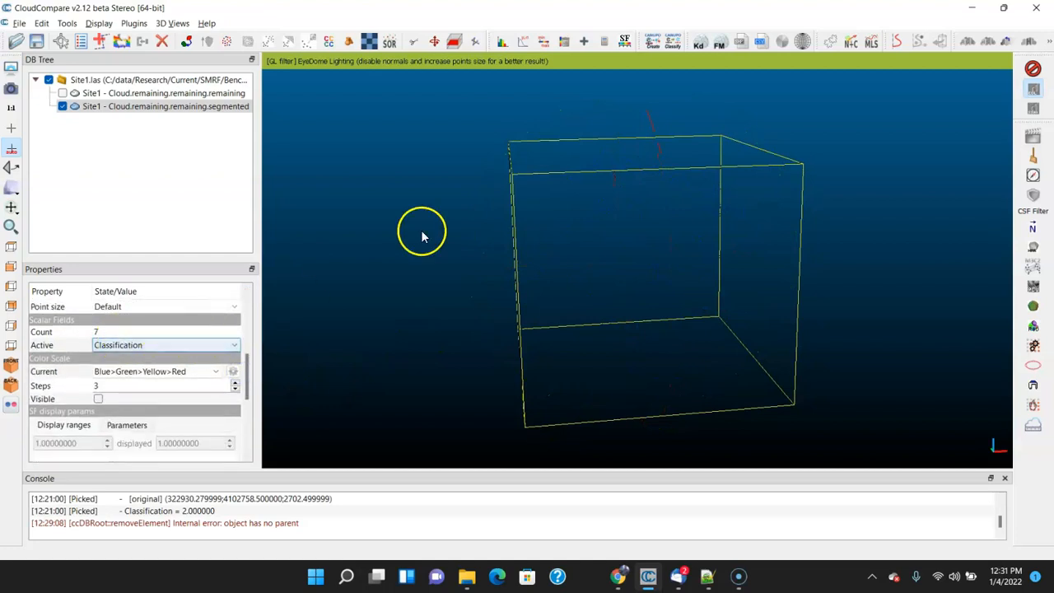
- Show the remaining cloud again and frame the slope with scattered trees up close
{"action": "left_click", "coordinate": [62, 93]}
{"action": "left_click_drag", "start_coordinate": [642, 288], "coordinate": [652, 352]}
{"action": "scroll", "coordinate": [651, 346], "scroll_direction": "down", "scroll_amount": 5}
{"action": "left_click", "coordinate": [551, 279]}
{"action": "left_click", "coordinate": [119, 96]}
{"action": "left_click", "coordinate": [11, 107]}
{"action": "left_click_drag", "start_coordinate": [472, 271], "coordinate": [630, 273]}
{"action": "scroll", "coordinate": [763, 242], "scroll_direction": "up", "scroll_amount": 8}
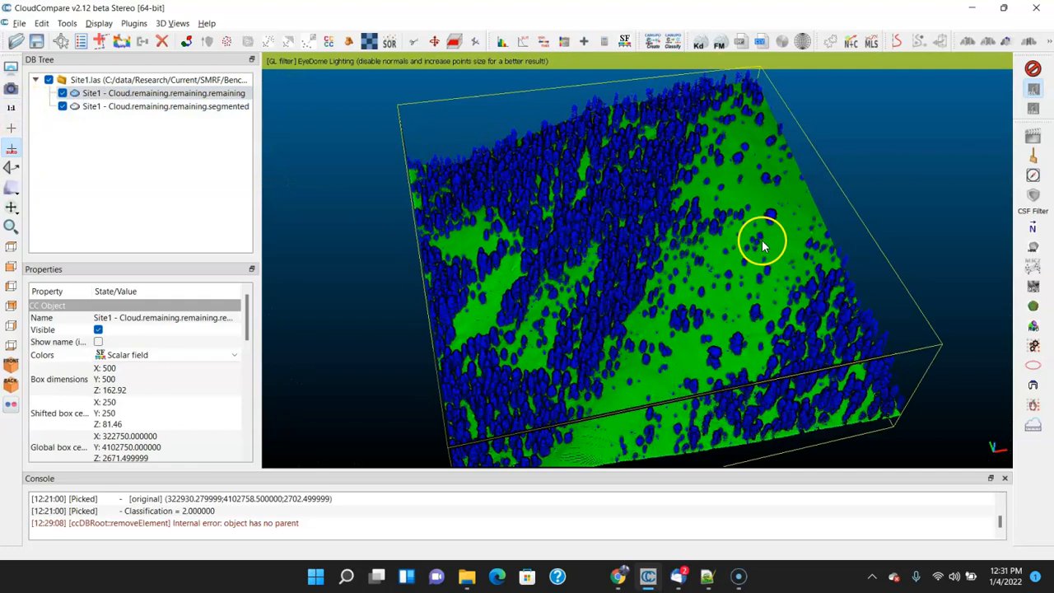
{"action": "scroll", "coordinate": [687, 238], "scroll_direction": "up", "scroll_amount": 3}
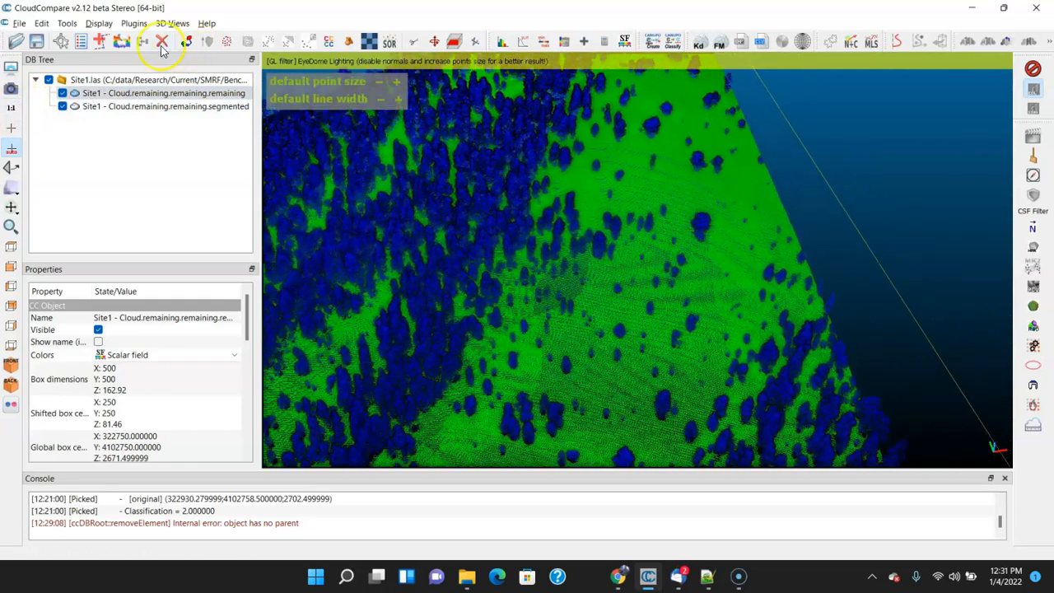
- Pick one ground point and one tree point to read their Classification values
{"action": "left_click", "coordinate": [64, 41]}
{"action": "left_click", "coordinate": [731, 196]}
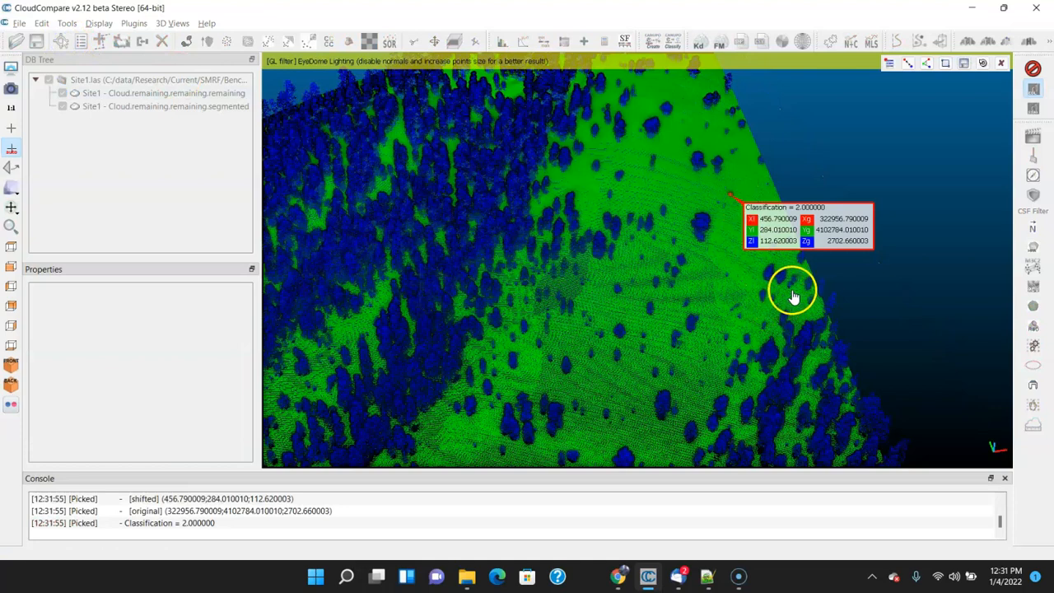
{"action": "left_click", "coordinate": [698, 226]}
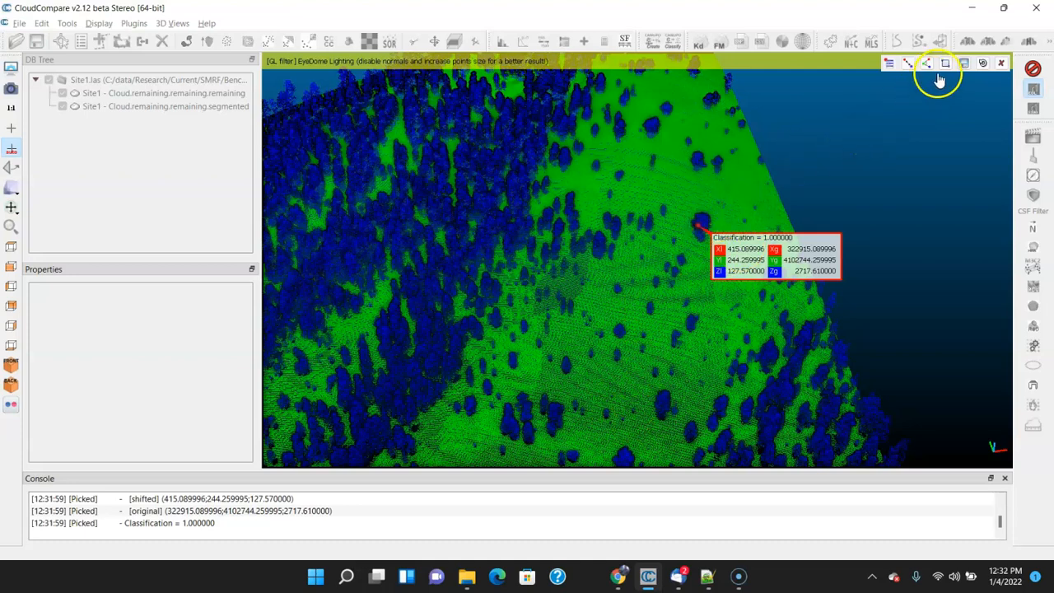
{"action": "left_click", "coordinate": [1002, 62]}
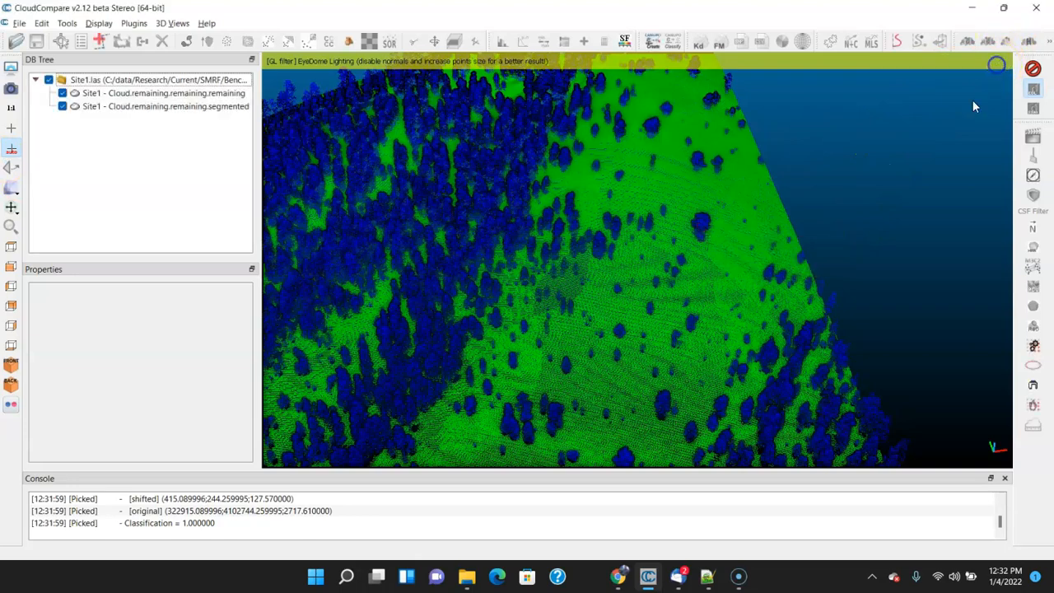
- Hide the remaining cloud and select the segmented tree cloud, framing it in the view
{"action": "left_click", "coordinate": [63, 93]}
{"action": "left_click", "coordinate": [85, 104]}
{"action": "left_click_drag", "start_coordinate": [640, 285], "coordinate": [666, 244]}
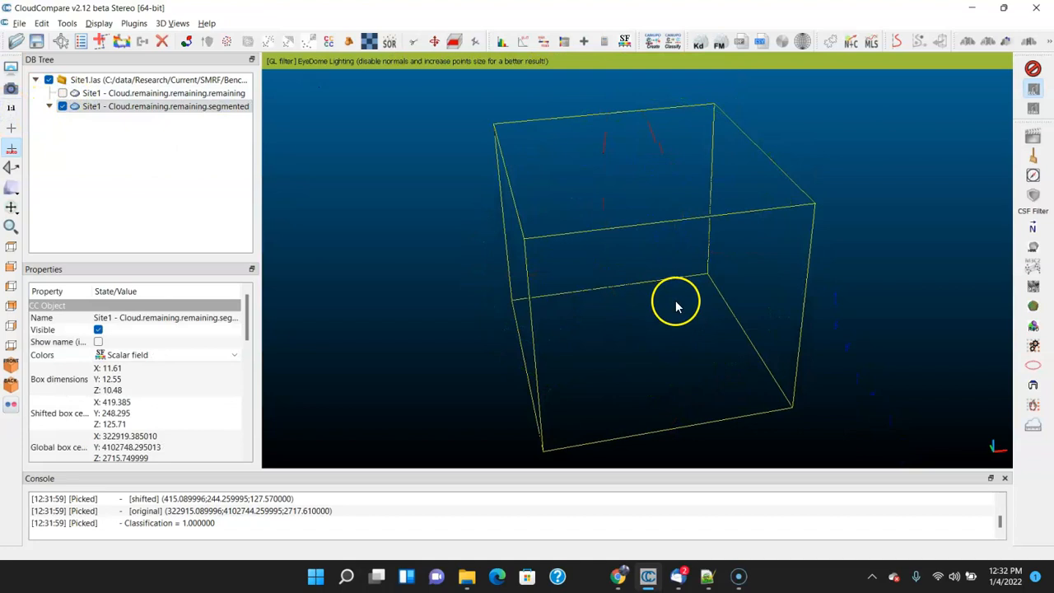
- Set the segmented tree cloud's point size to 3
{"action": "left_click_drag", "start_coordinate": [244, 327], "coordinate": [250, 370]}
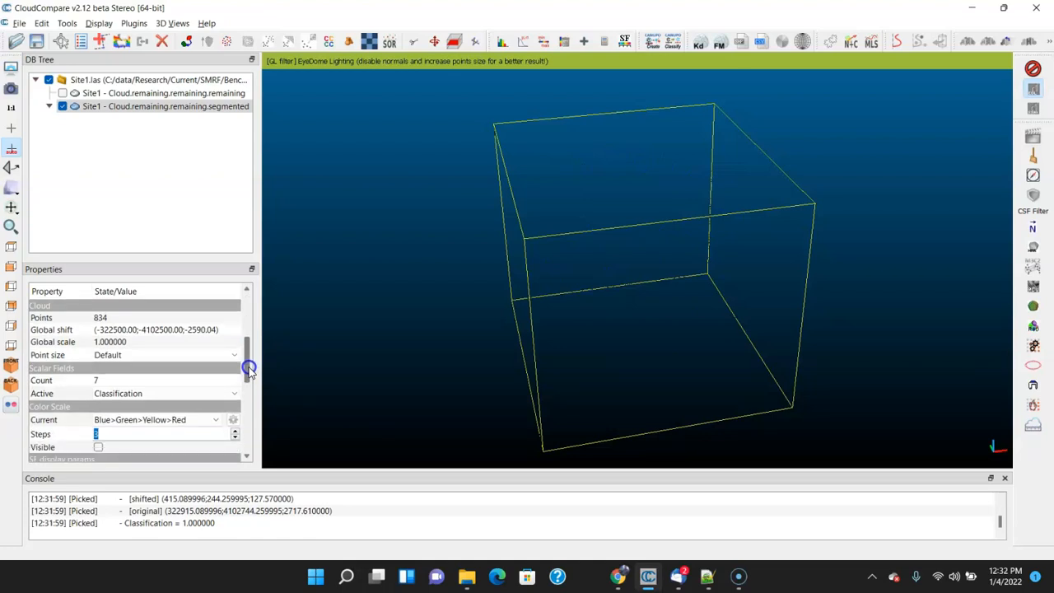
{"action": "scroll", "coordinate": [207, 397], "scroll_direction": "up", "scroll_amount": 1}
{"action": "left_click_drag", "start_coordinate": [247, 369], "coordinate": [270, 355]}
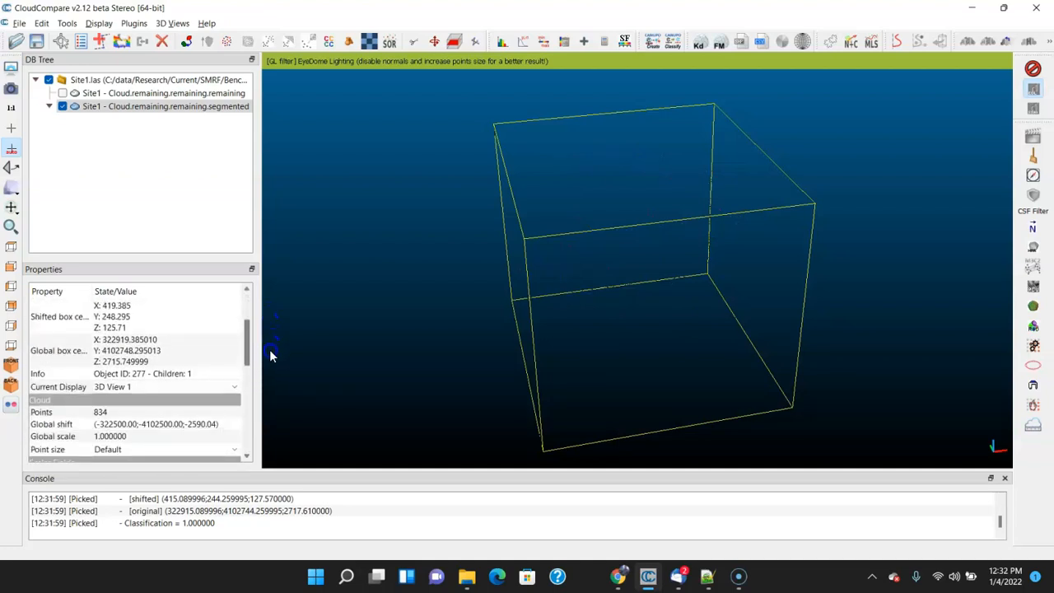
{"action": "left_click", "coordinate": [177, 455]}
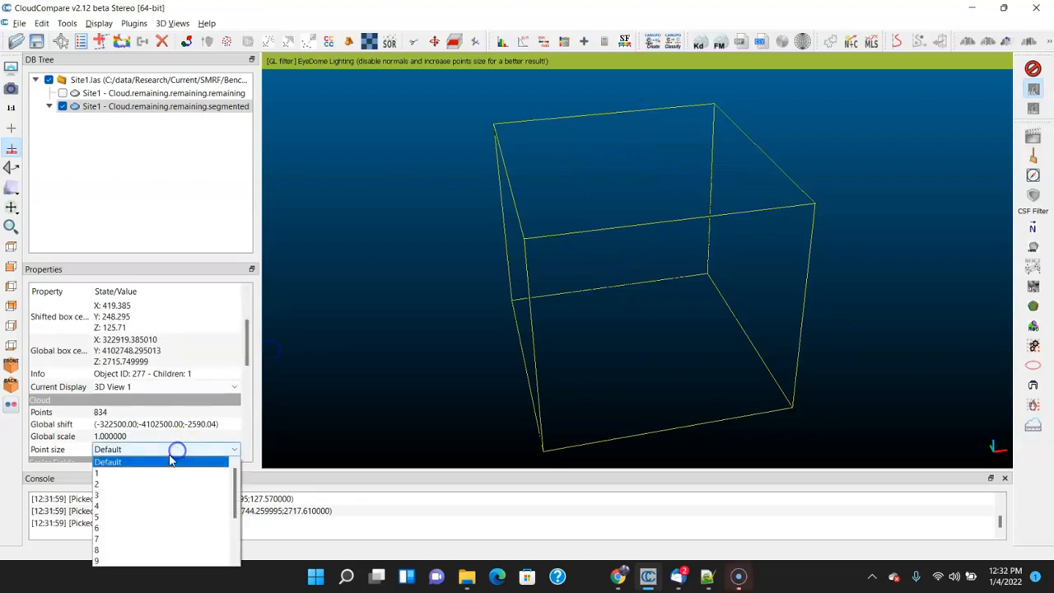
{"action": "left_click", "coordinate": [157, 498]}
{"action": "left_click_drag", "start_coordinate": [510, 238], "coordinate": [691, 333]}
{"action": "left_click_drag", "start_coordinate": [534, 282], "coordinate": [591, 364]}
- Pick a point in the upper part of the tree to read its active scalar field value
{"action": "mouse_move", "coordinate": [386, 130]}
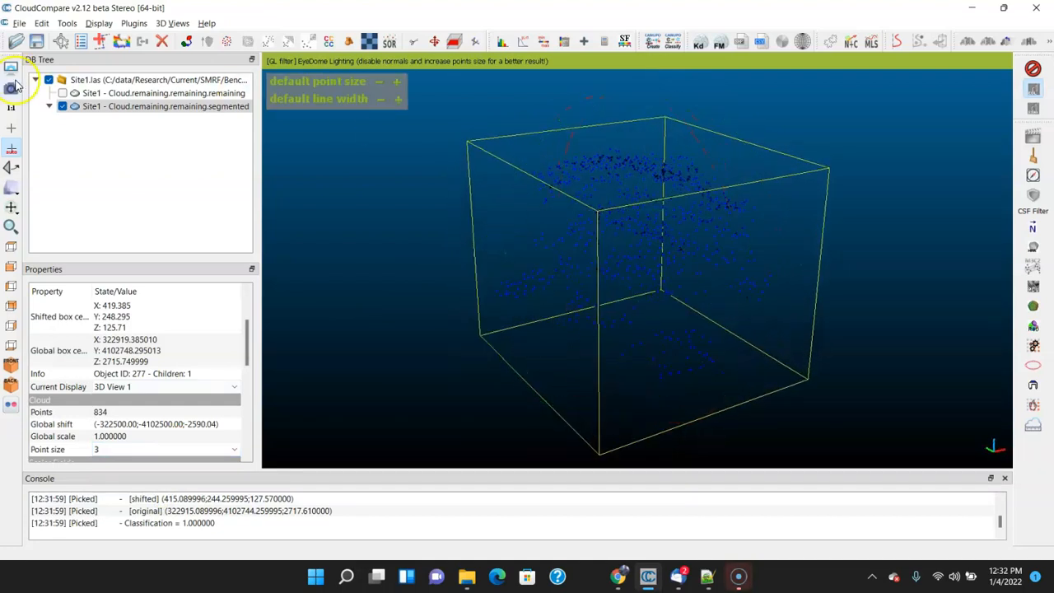
{"action": "left_click", "coordinate": [61, 41]}
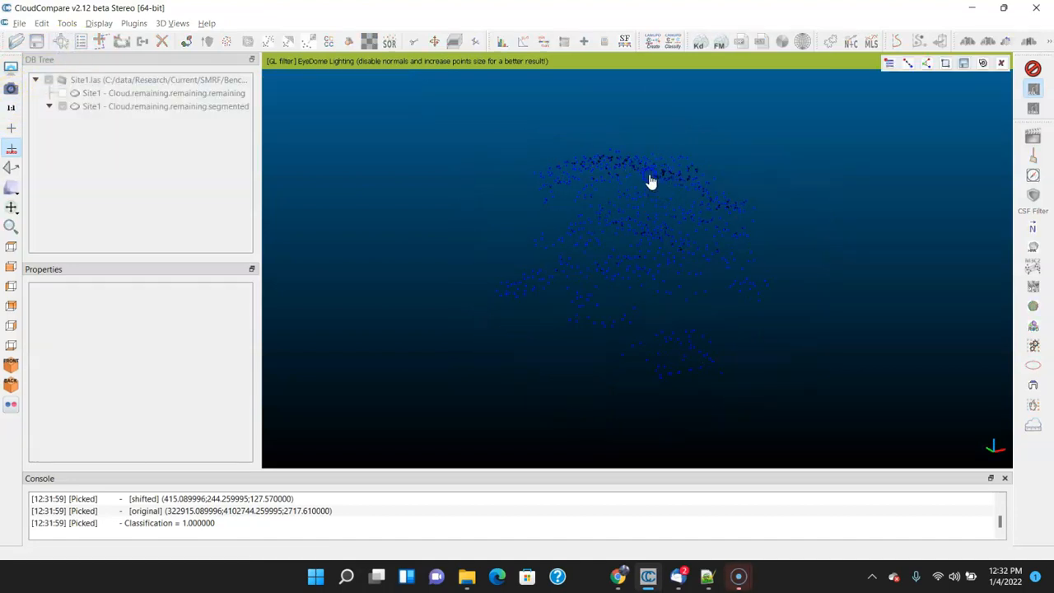
{"action": "left_click", "coordinate": [633, 208]}
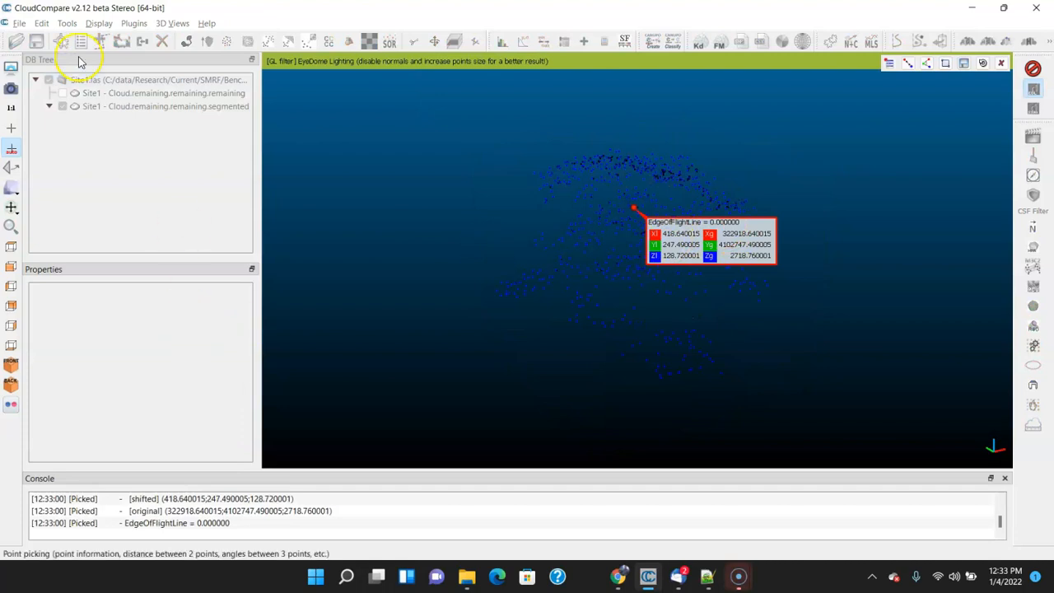
{"action": "left_click", "coordinate": [1002, 65]}
- Set the segmented tree cloud's active scalar field to Classification
{"action": "left_click", "coordinate": [133, 108]}
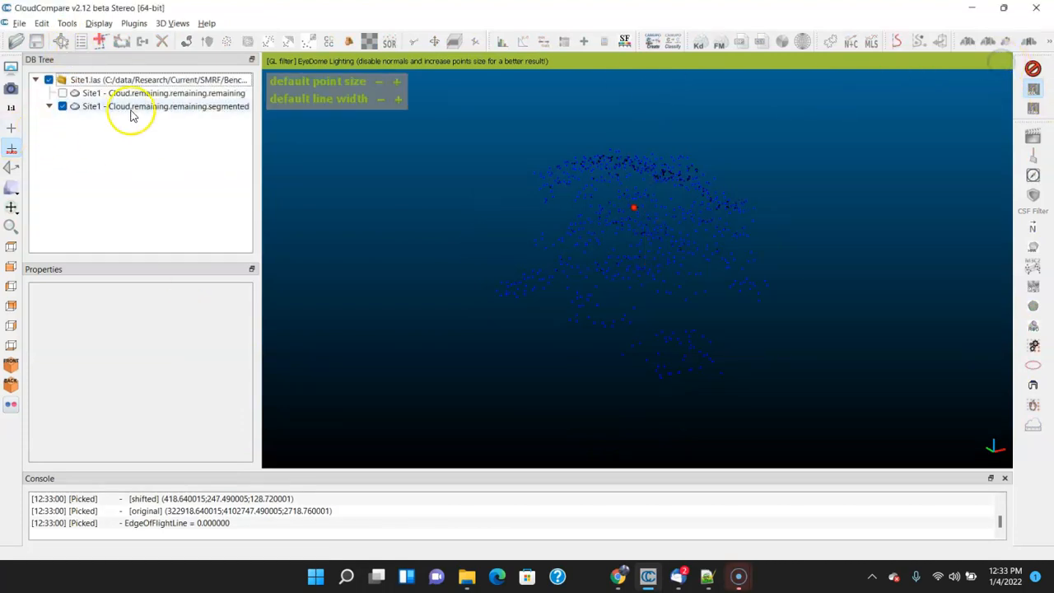
{"action": "left_click_drag", "start_coordinate": [245, 325], "coordinate": [244, 358]}
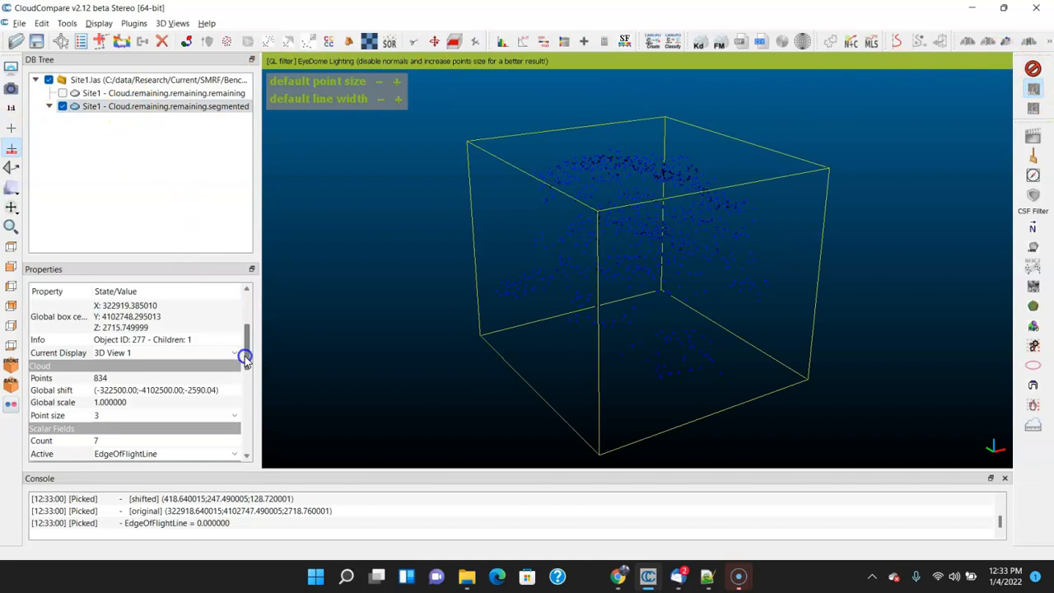
{"action": "left_click", "coordinate": [176, 453]}
{"action": "left_click", "coordinate": [136, 542]}
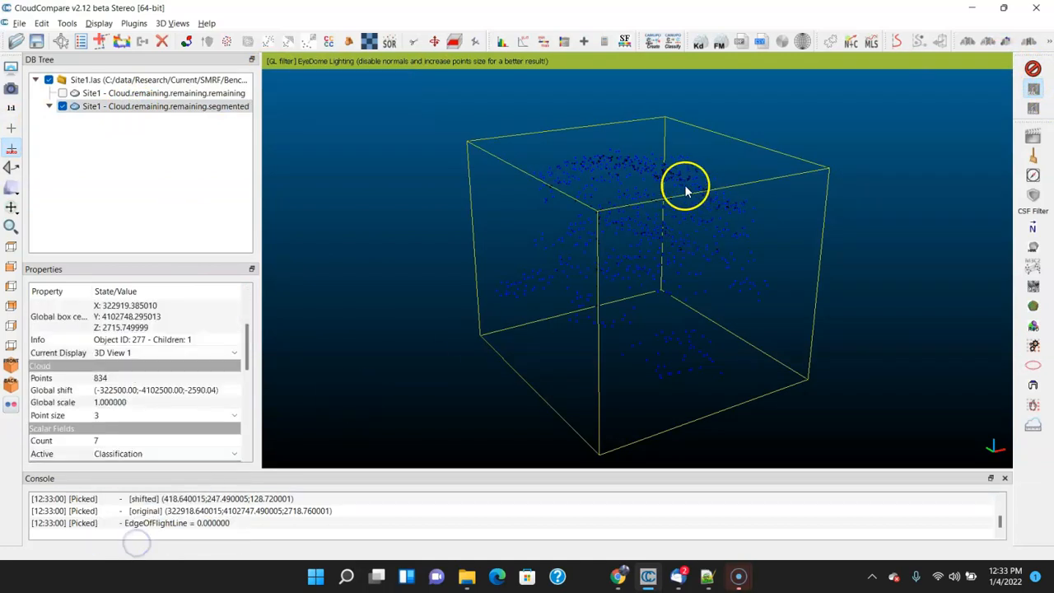
- Pick a tree point to read its Classification value, and reselect the segmented tree cloud
{"action": "left_click", "coordinate": [60, 41]}
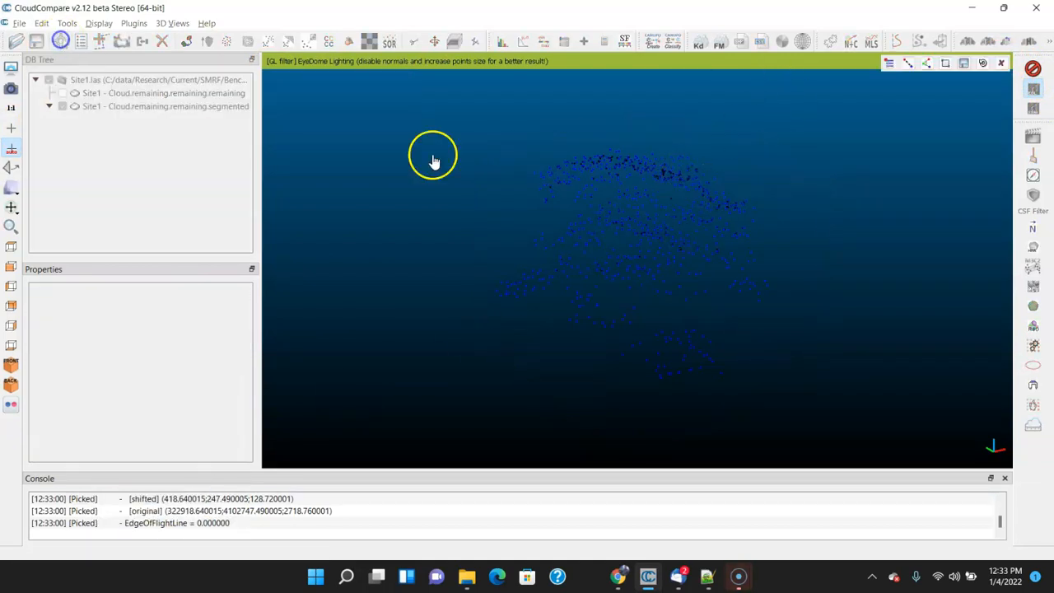
{"action": "left_click", "coordinate": [635, 222]}
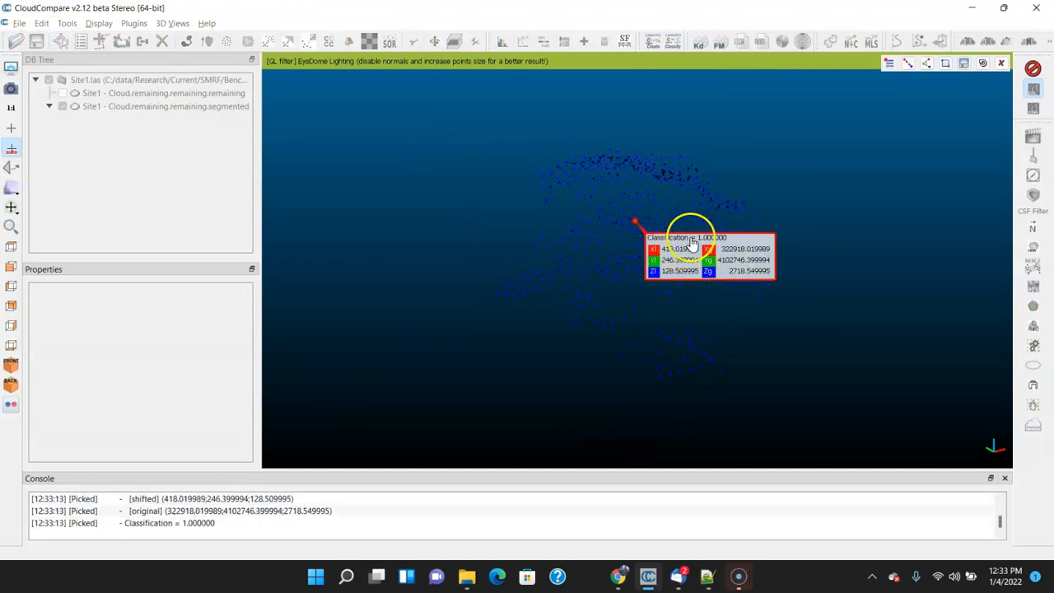
{"action": "left_click", "coordinate": [1002, 63]}
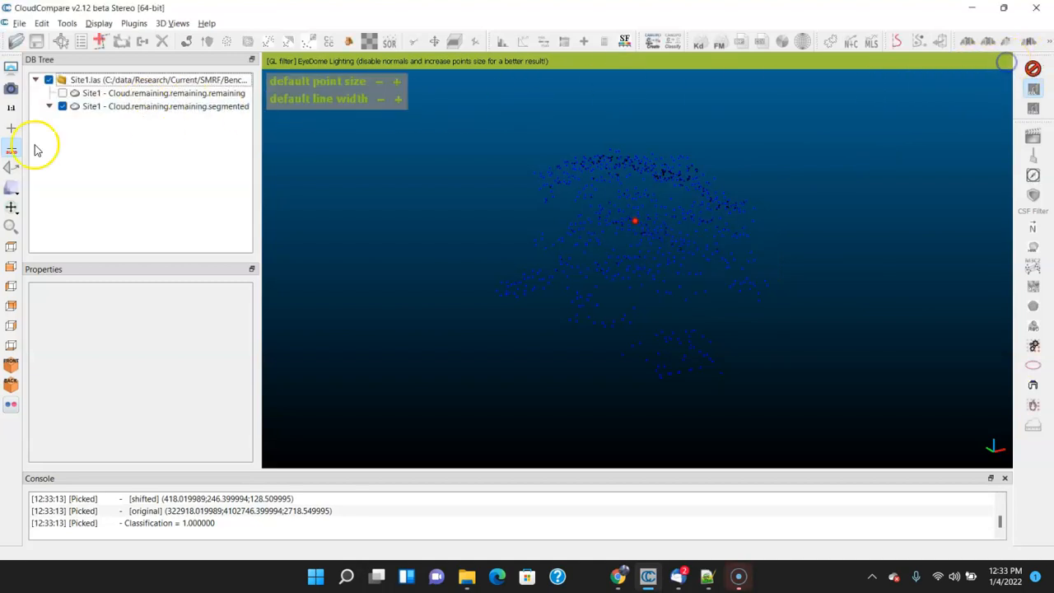
{"action": "left_click", "coordinate": [110, 107]}
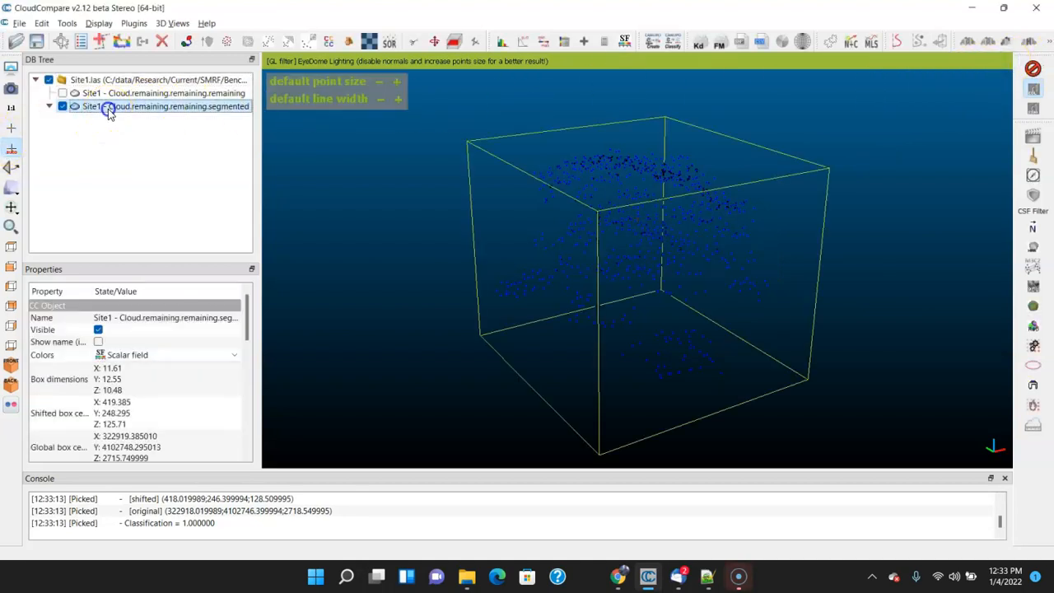
- Set up scalar field arithmetic on the segmented tree cloud with Classification as SF 1 and a constant value as SF 2
{"action": "left_click", "coordinate": [41, 23]}
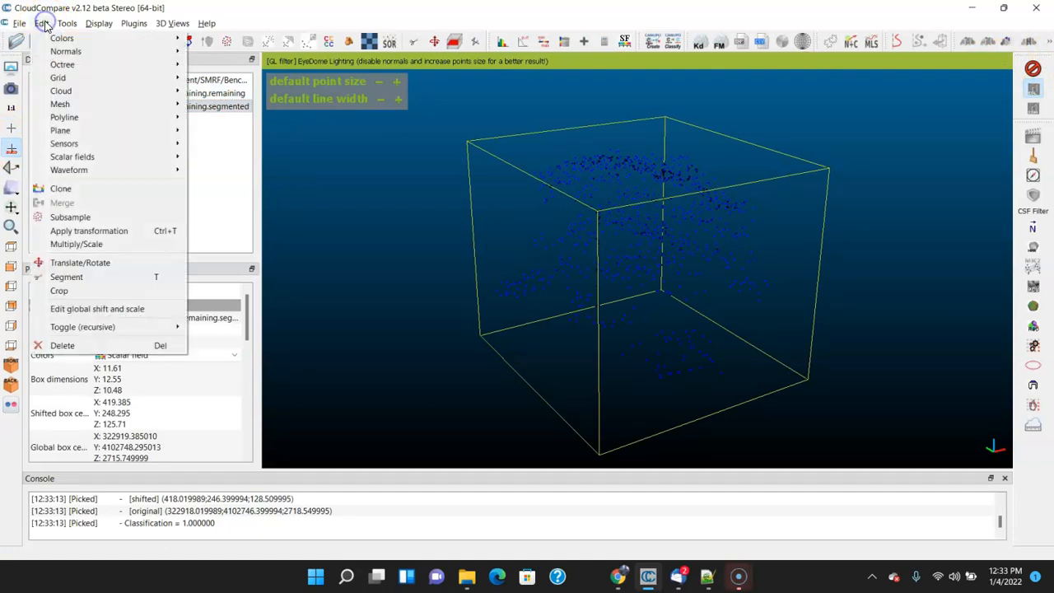
{"action": "left_click", "coordinate": [117, 156]}
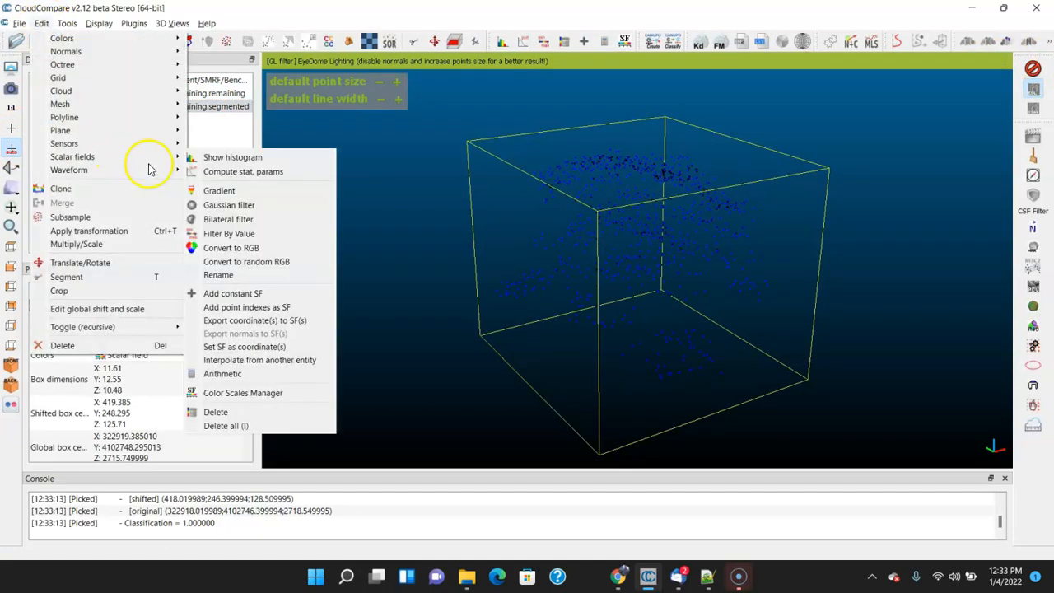
{"action": "left_click", "coordinate": [259, 373]}
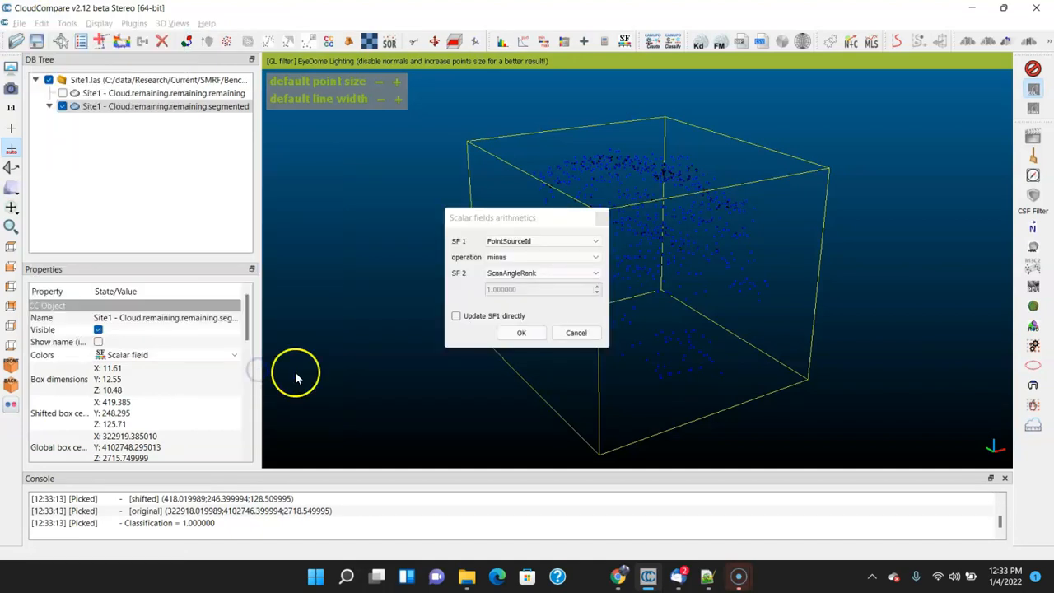
{"action": "left_click", "coordinate": [536, 241]}
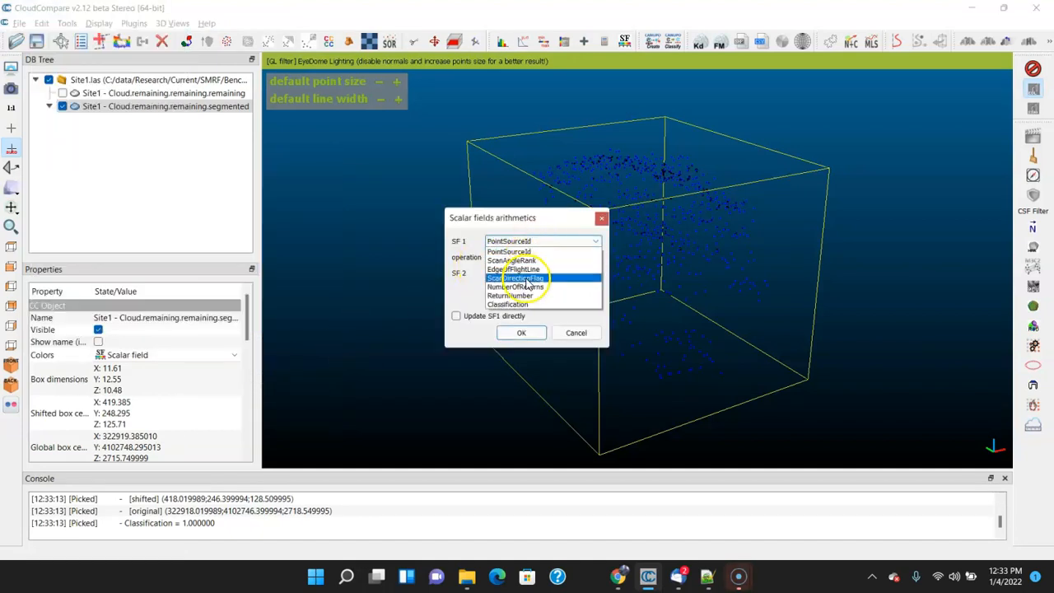
{"action": "left_click", "coordinate": [544, 303]}
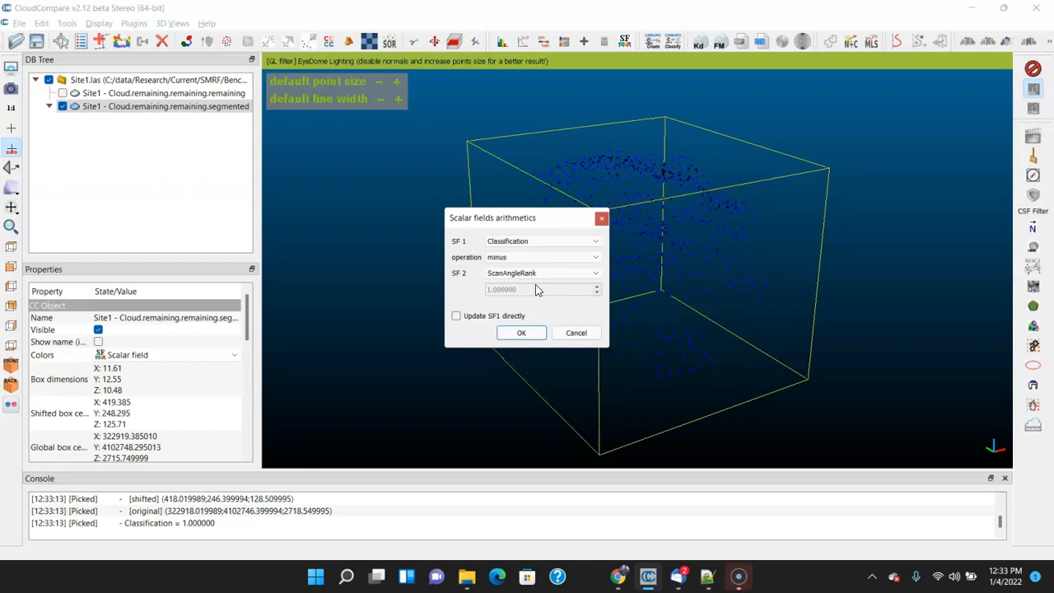
{"action": "left_click", "coordinate": [540, 257]}
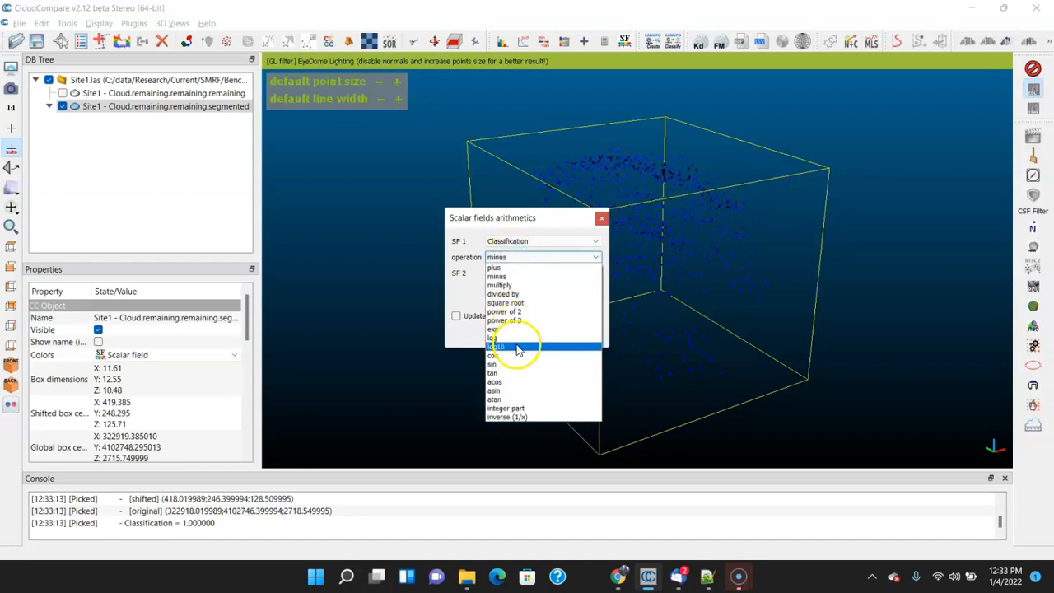
{"action": "left_click", "coordinate": [423, 242]}
{"action": "left_click", "coordinate": [505, 272]}
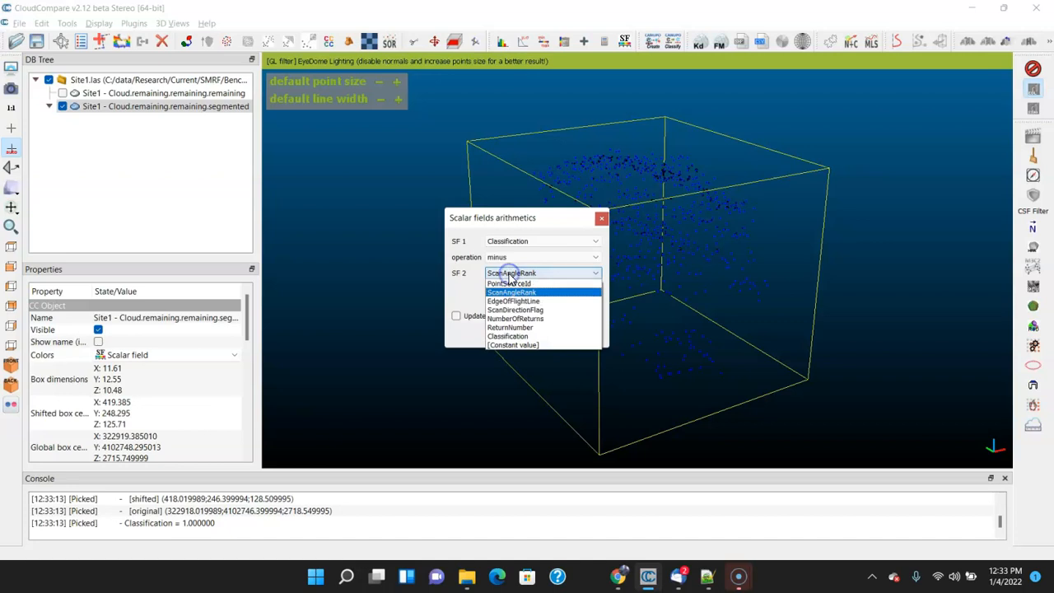
{"action": "left_click", "coordinate": [509, 345]}
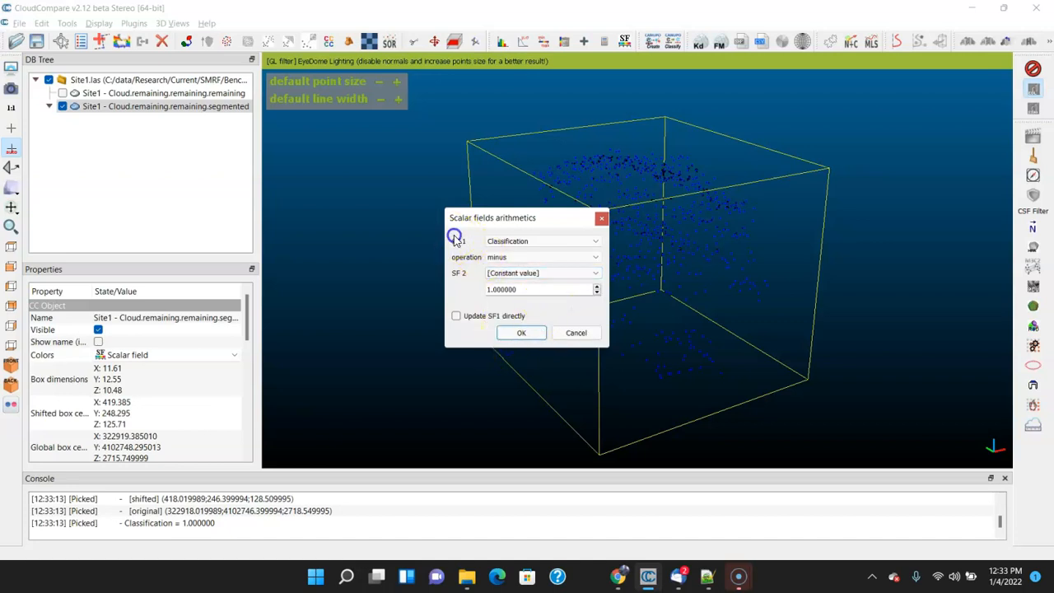
- Multiply the tree's Classification field by the constant 0, updating SF 1 directly
{"action": "left_click", "coordinate": [490, 260]}
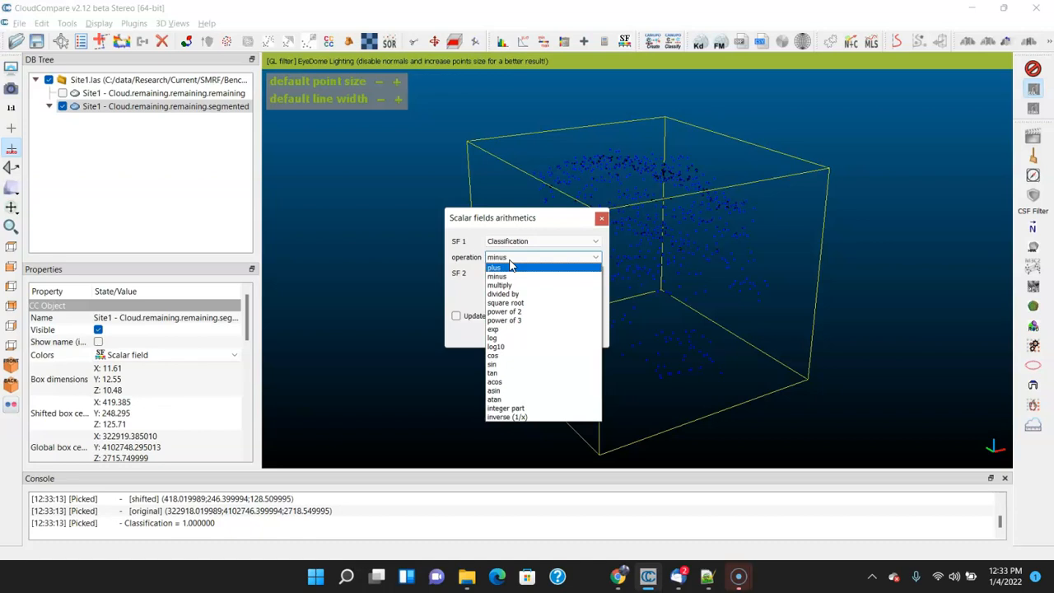
{"action": "left_click", "coordinate": [502, 285]}
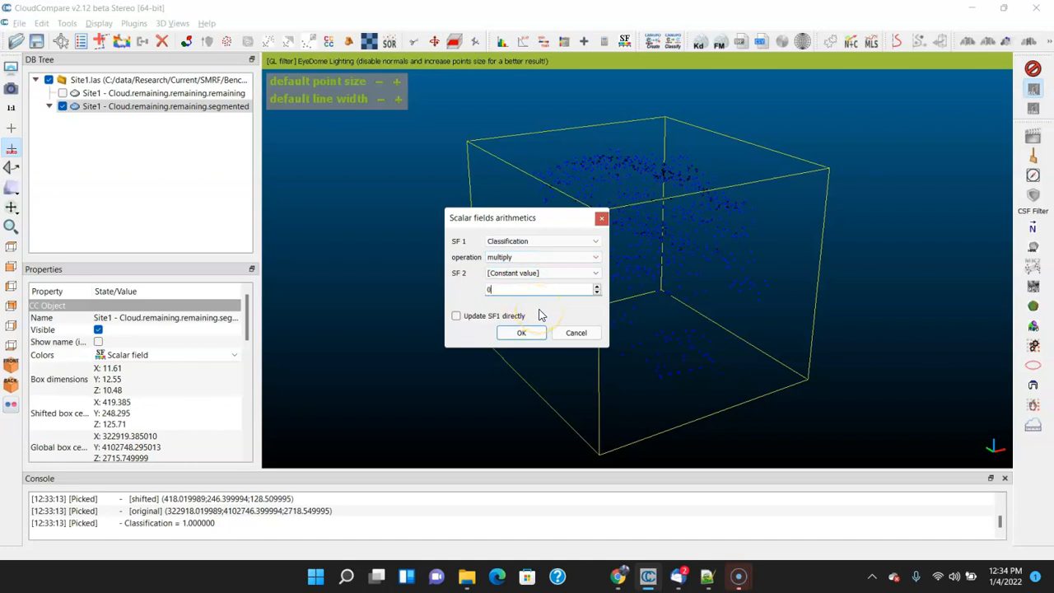
{"action": "left_click", "coordinate": [516, 317]}
{"action": "left_click", "coordinate": [535, 333]}
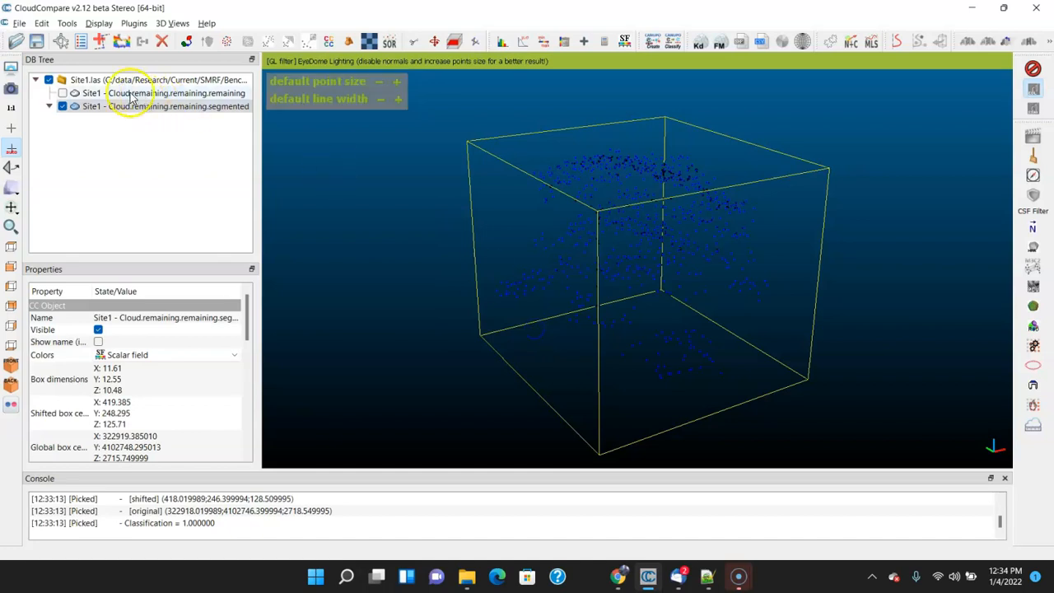
- Prepare a second scalar field arithmetic operation on the tree, again combining Classification with a constant value
{"action": "left_click", "coordinate": [41, 23]}
{"action": "mouse_move", "coordinate": [90, 155]}
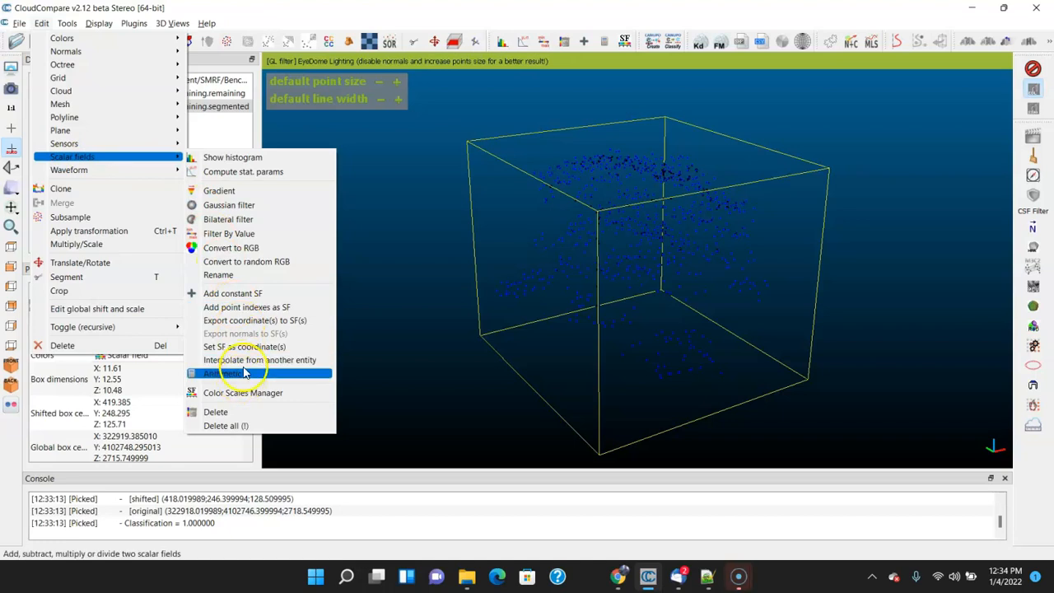
{"action": "left_click", "coordinate": [241, 374]}
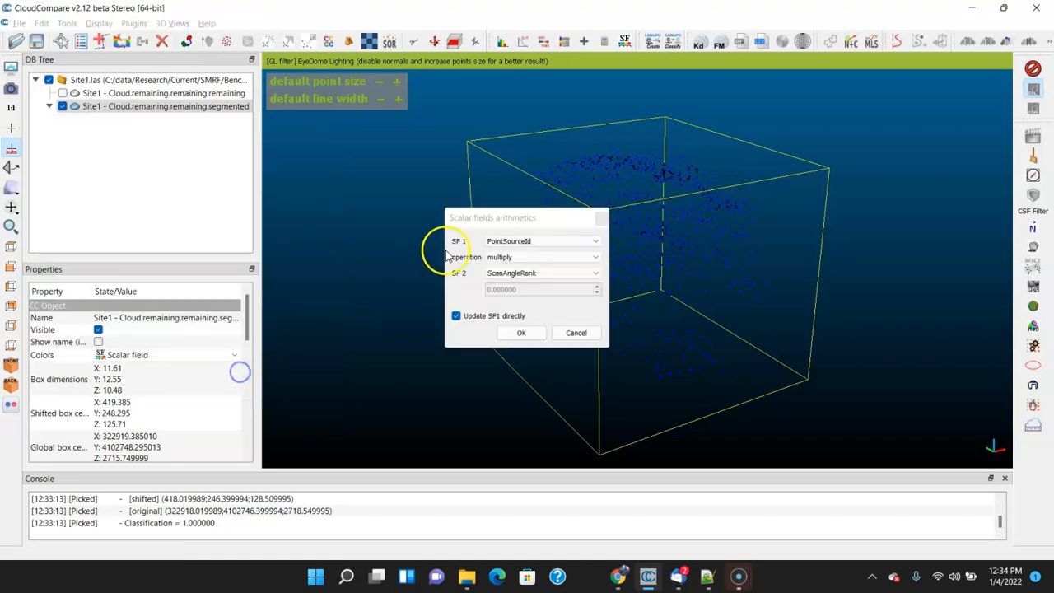
{"action": "left_click", "coordinate": [532, 242]}
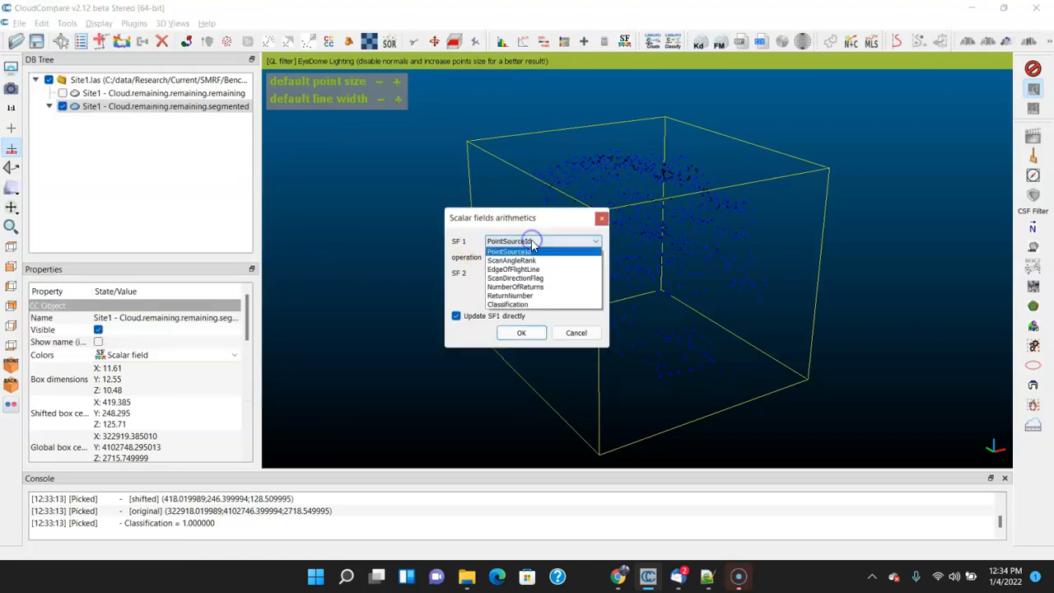
{"action": "left_click", "coordinate": [508, 304]}
{"action": "left_click", "coordinate": [512, 272]}
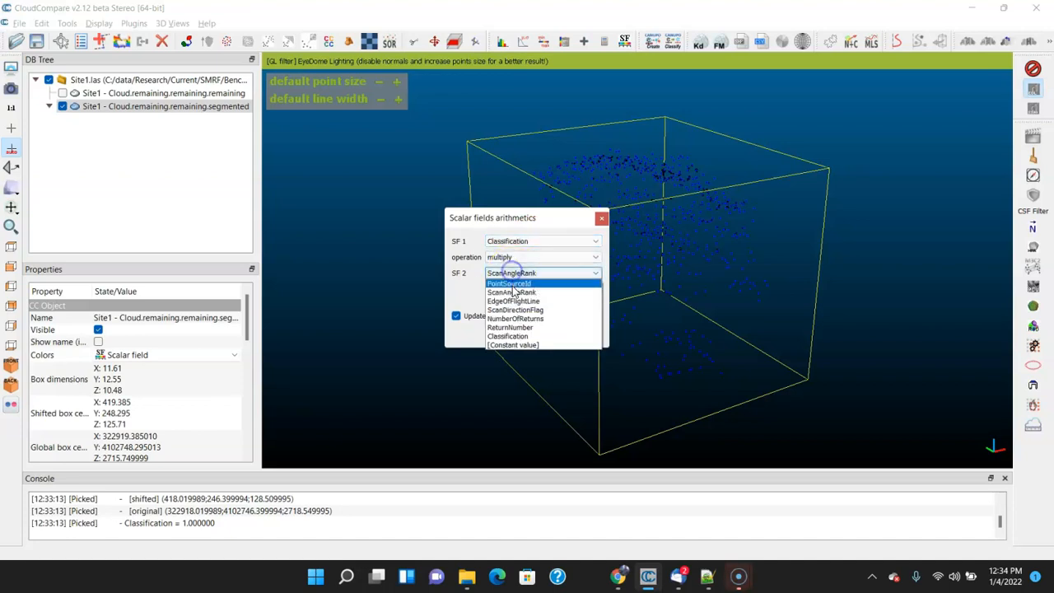
{"action": "left_click", "coordinate": [512, 345]}
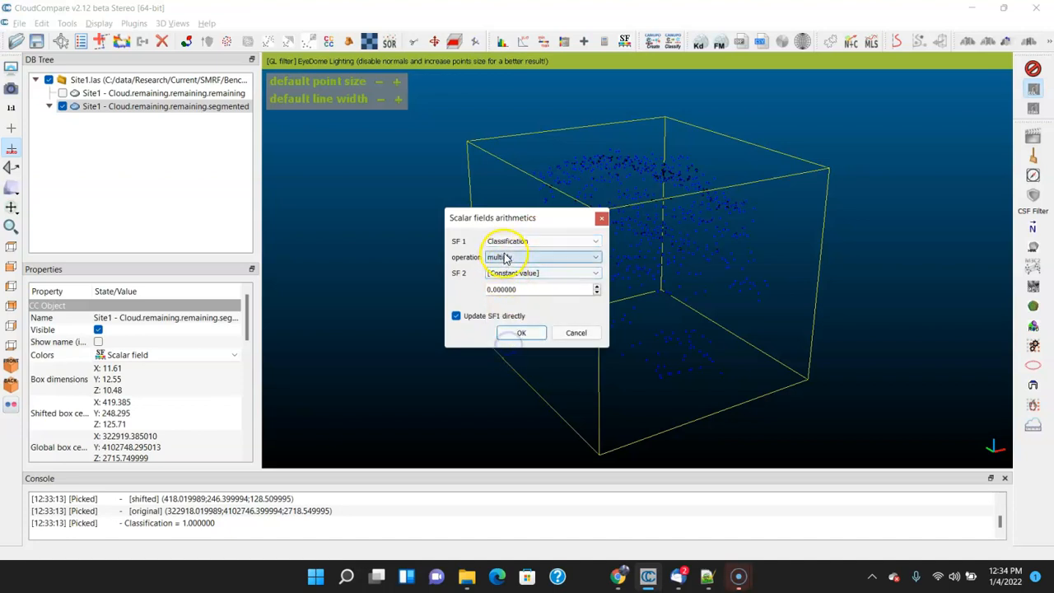
- Add the constant 7 to the tree's Classification field, updating SF 1 directly
{"action": "left_click", "coordinate": [505, 257]}
{"action": "left_click", "coordinate": [514, 264]}
{"action": "left_click", "coordinate": [533, 287]}
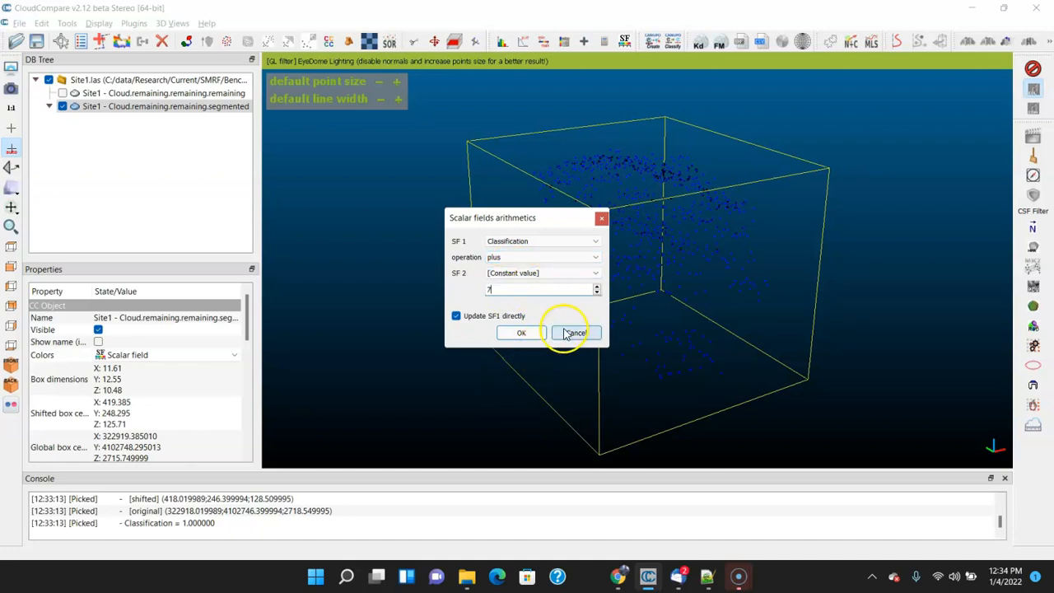
{"action": "type", "text": "7"}
{"action": "left_click", "coordinate": [541, 273]}
{"action": "left_click", "coordinate": [544, 273]}
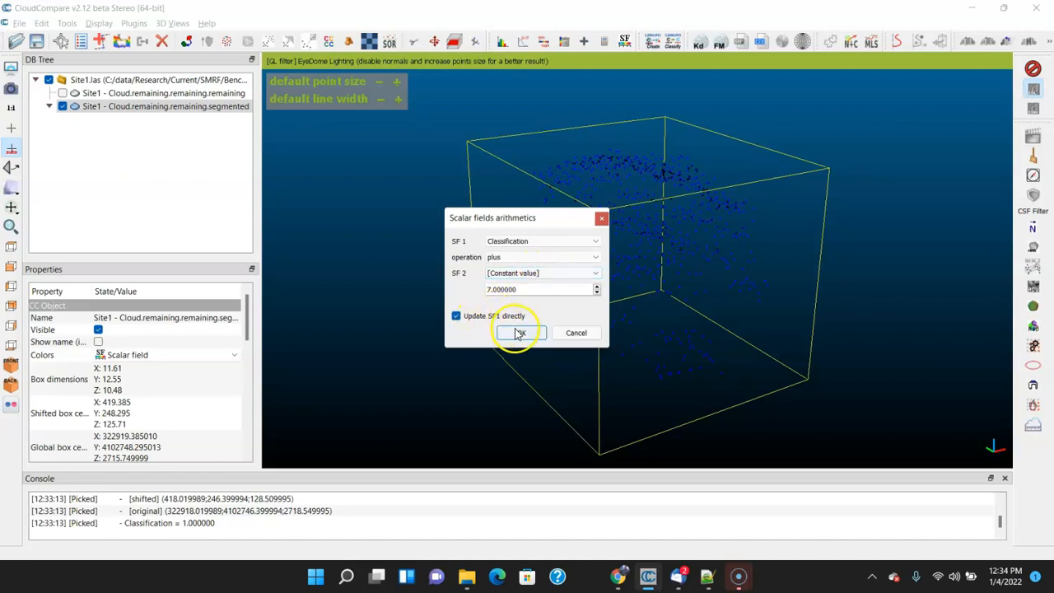
{"action": "left_click", "coordinate": [521, 334]}
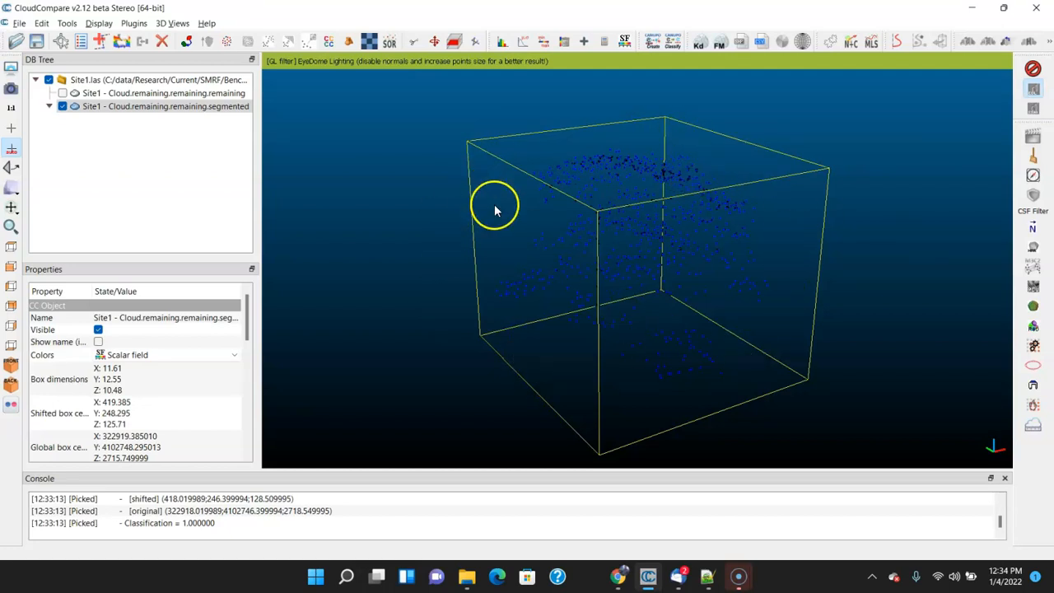
- Merge the remaining Site1 cloud and the segmented tree cloud into a single cloud
{"action": "left_click", "coordinate": [98, 93]}
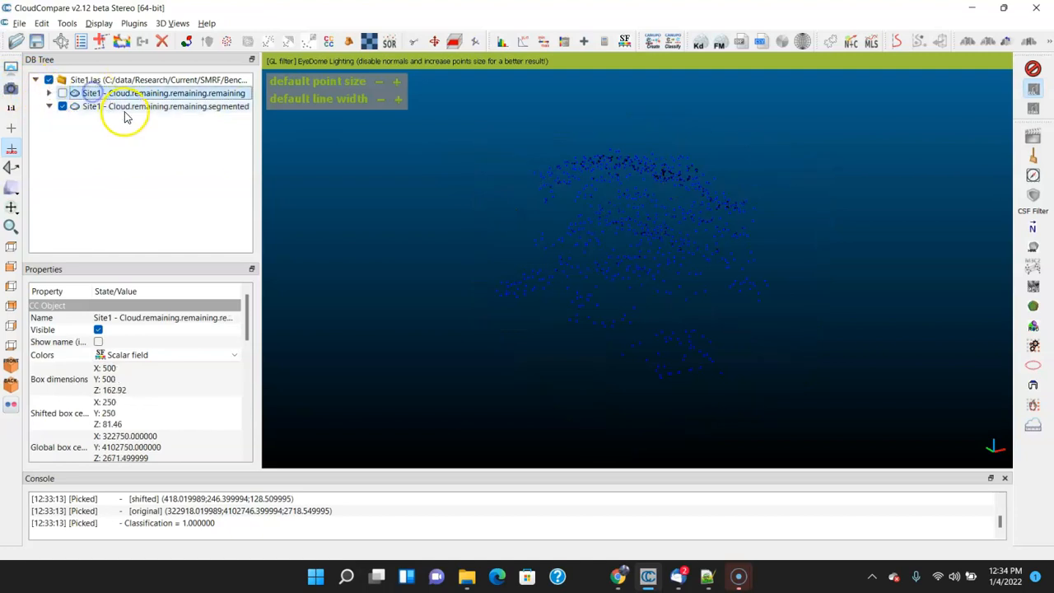
{"action": "left_click", "coordinate": [127, 107], "text": "ctrl"}
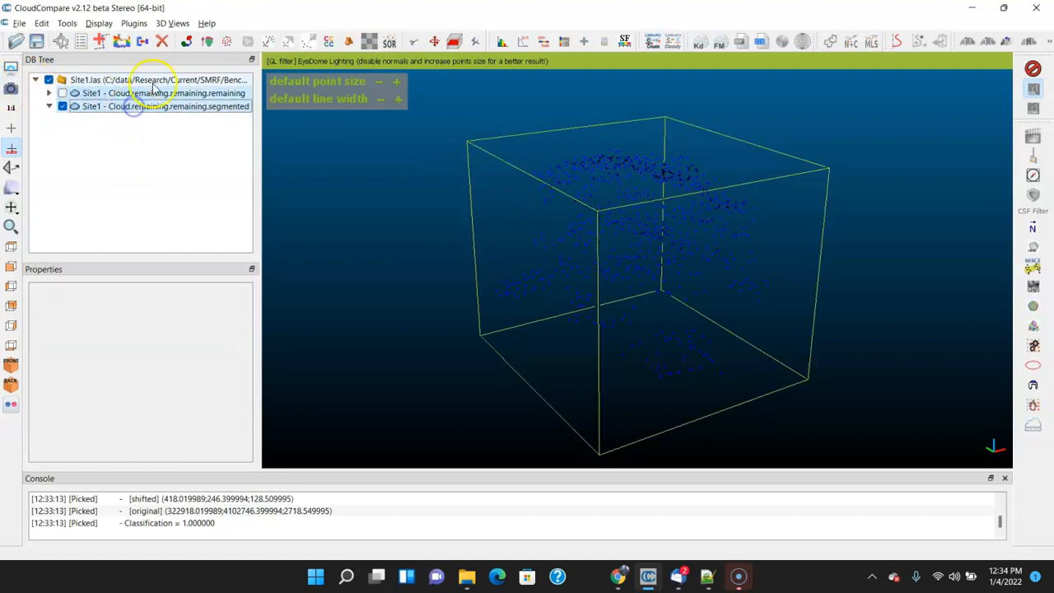
{"action": "left_click", "coordinate": [142, 42]}
{"action": "left_click", "coordinate": [628, 306]}
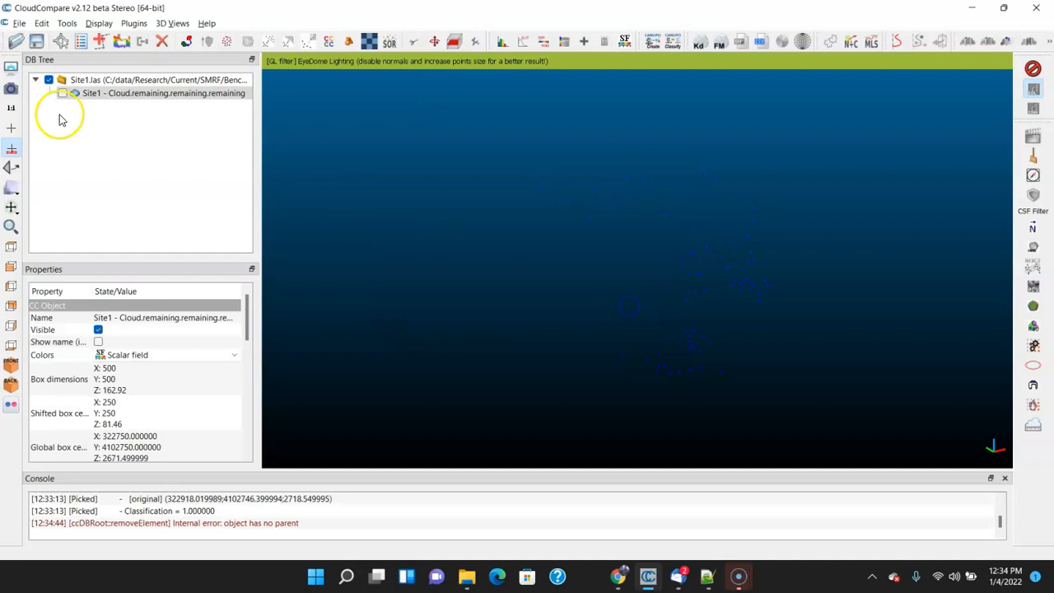
- Make the merged cloud visible and inspect the reclassified tree and the scalar field display range
{"action": "left_click_drag", "start_coordinate": [564, 262], "coordinate": [486, 297]}
{"action": "left_click", "coordinate": [97, 92]}
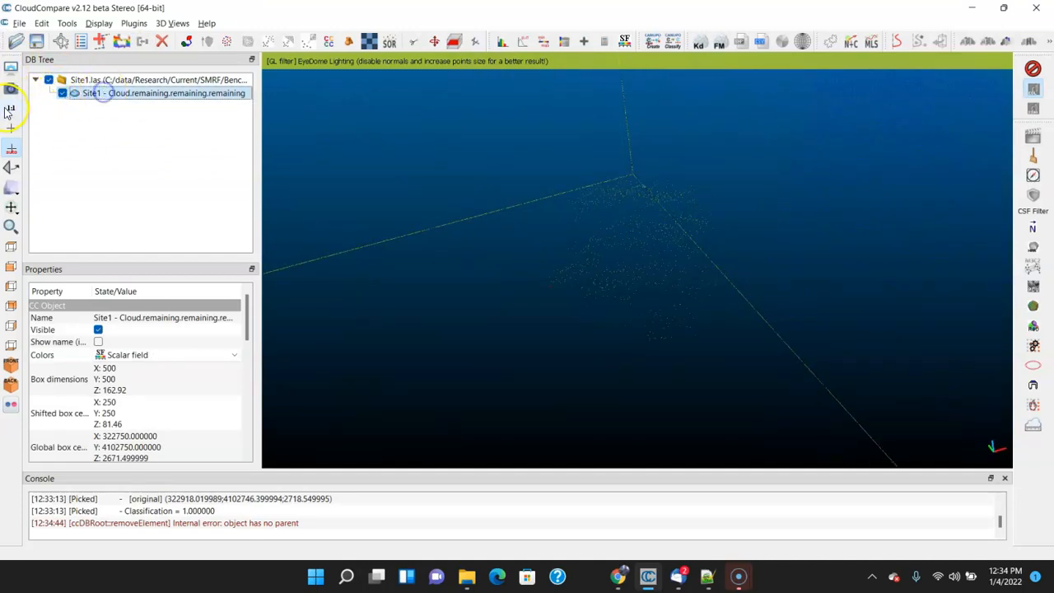
{"action": "left_click_drag", "start_coordinate": [677, 336], "coordinate": [726, 236]}
{"action": "scroll", "coordinate": [725, 236], "scroll_direction": "up", "scroll_amount": 5}
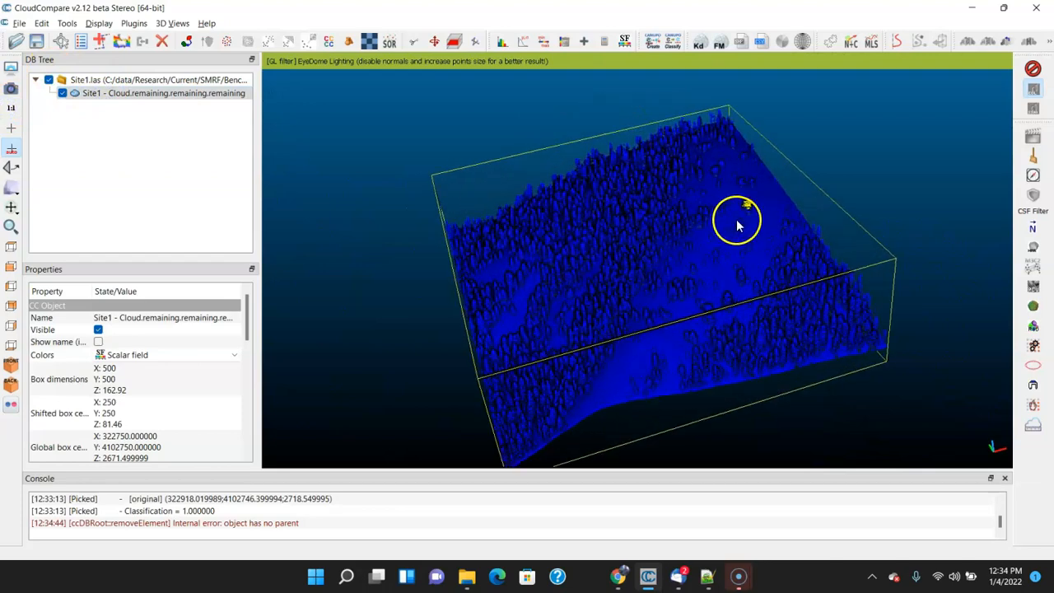
{"action": "left_click_drag", "start_coordinate": [642, 272], "coordinate": [689, 228]}
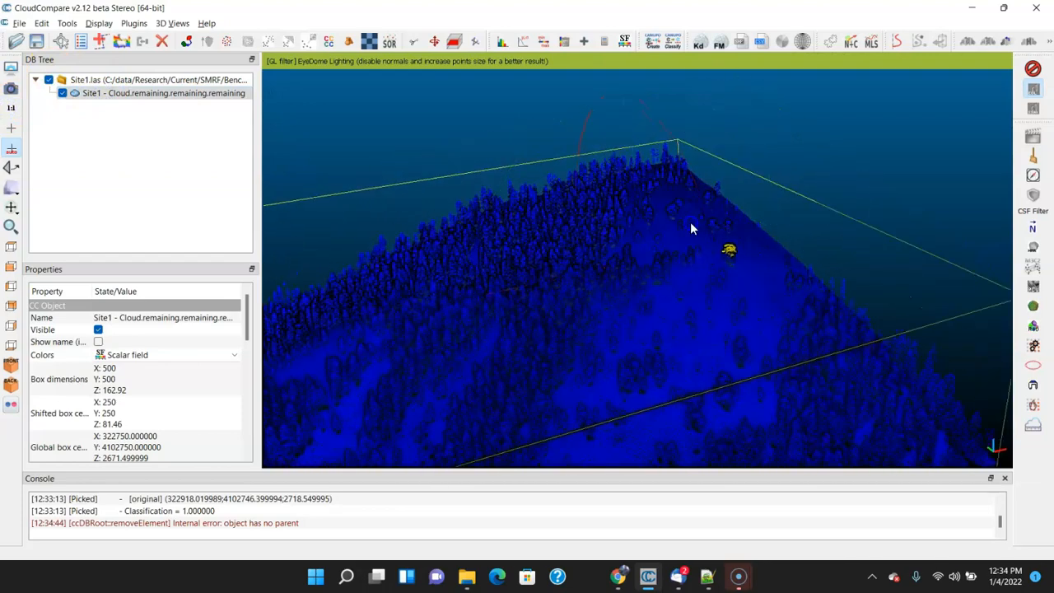
{"action": "left_click_drag", "start_coordinate": [247, 329], "coordinate": [245, 414]}
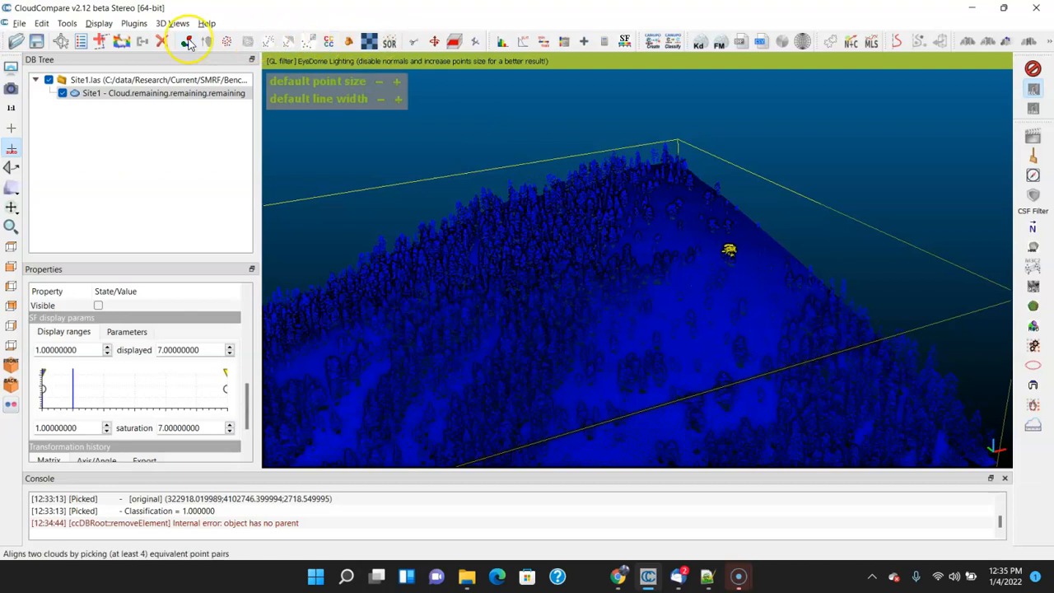
- Pick a ground point, a point on a distant tree and a point on the reclassified tree to read their Classification values
{"action": "left_click", "coordinate": [61, 41]}
{"action": "left_click", "coordinate": [758, 286]}
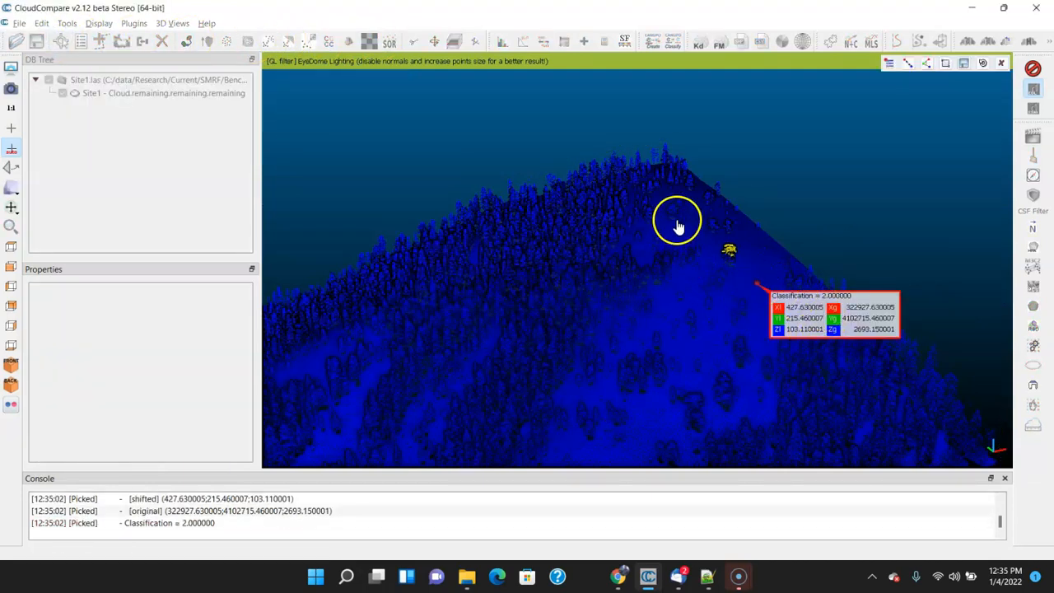
{"action": "left_click", "coordinate": [666, 151]}
{"action": "left_click", "coordinate": [729, 247]}
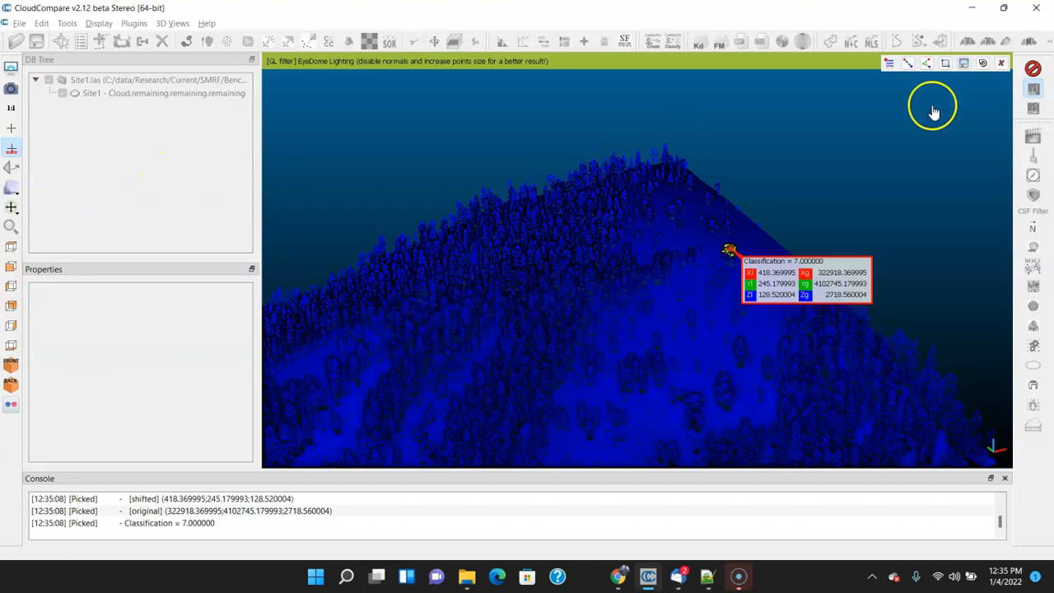
{"action": "left_click", "coordinate": [999, 63]}
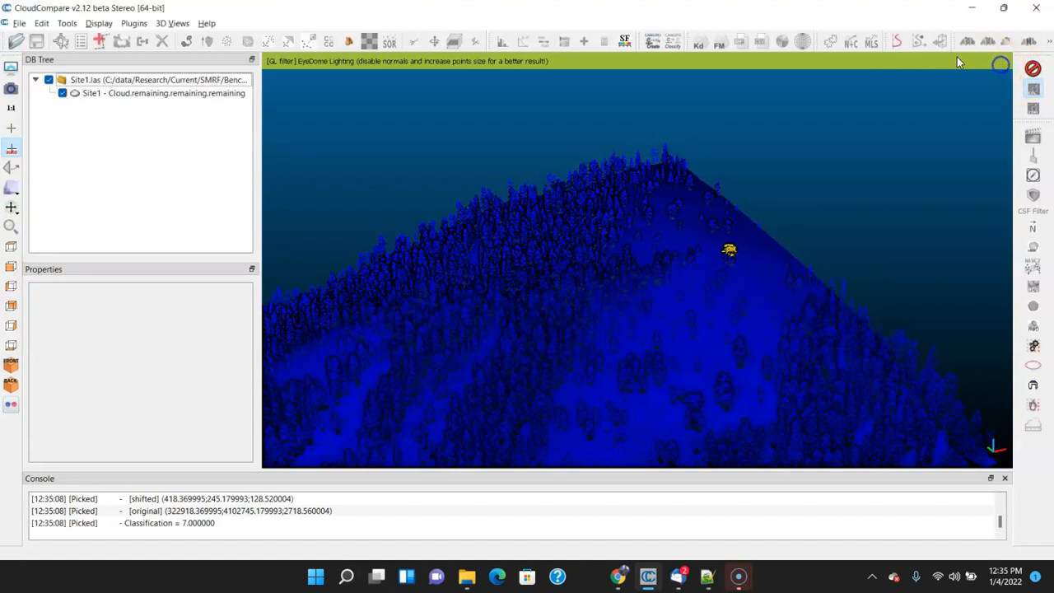
- Save the merged cloud as "Site1 - Cloud" in the LAS cloud (*.las *.laz) format
{"action": "left_click", "coordinate": [129, 95]}
{"action": "left_click", "coordinate": [18, 24]}
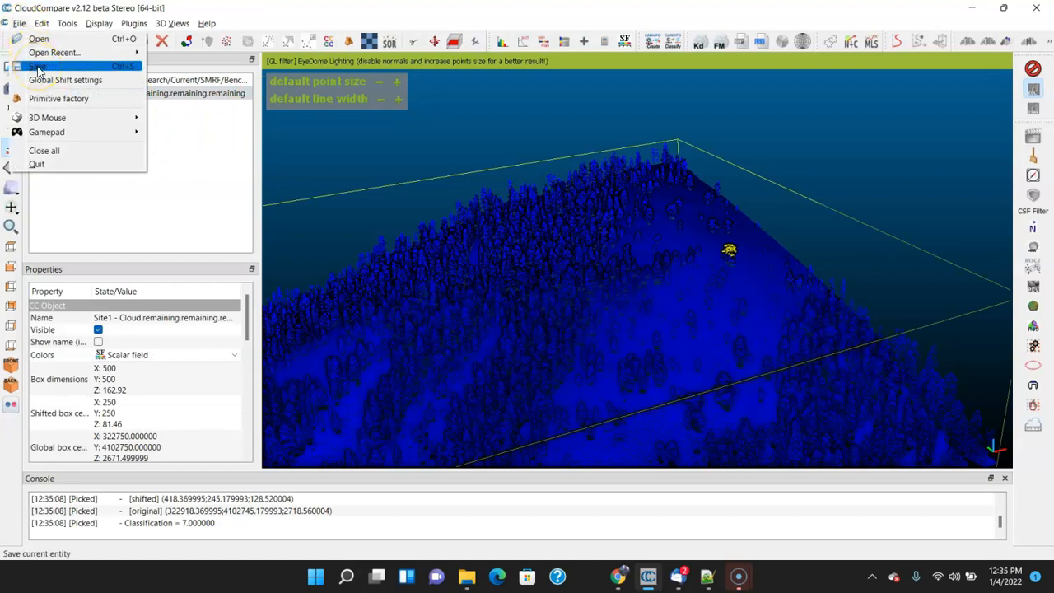
{"action": "left_click", "coordinate": [37, 67]}
{"action": "left_click", "coordinate": [210, 289]}
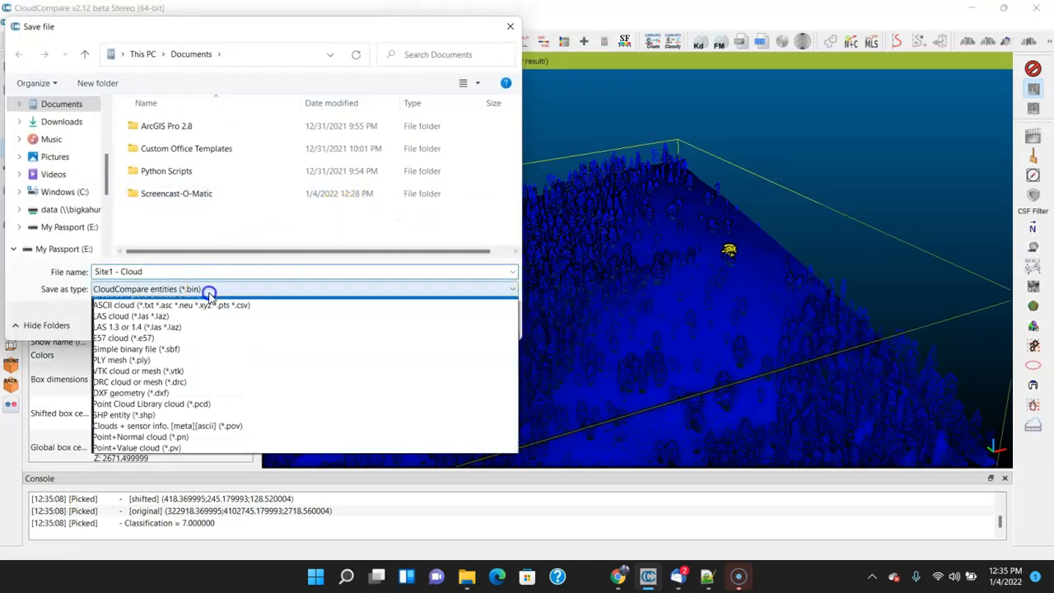
{"action": "left_click", "coordinate": [212, 327]}
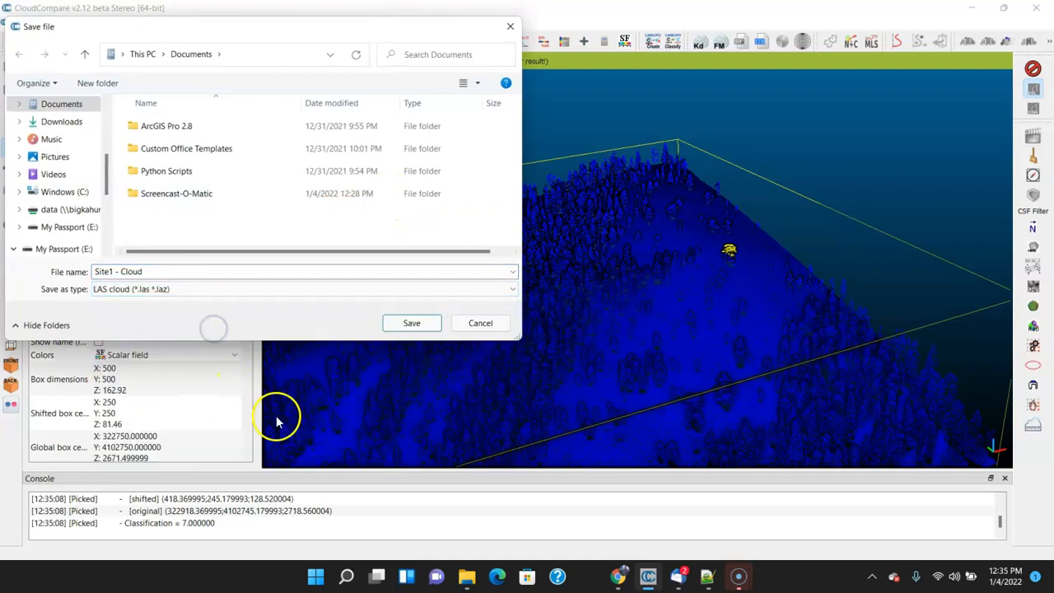